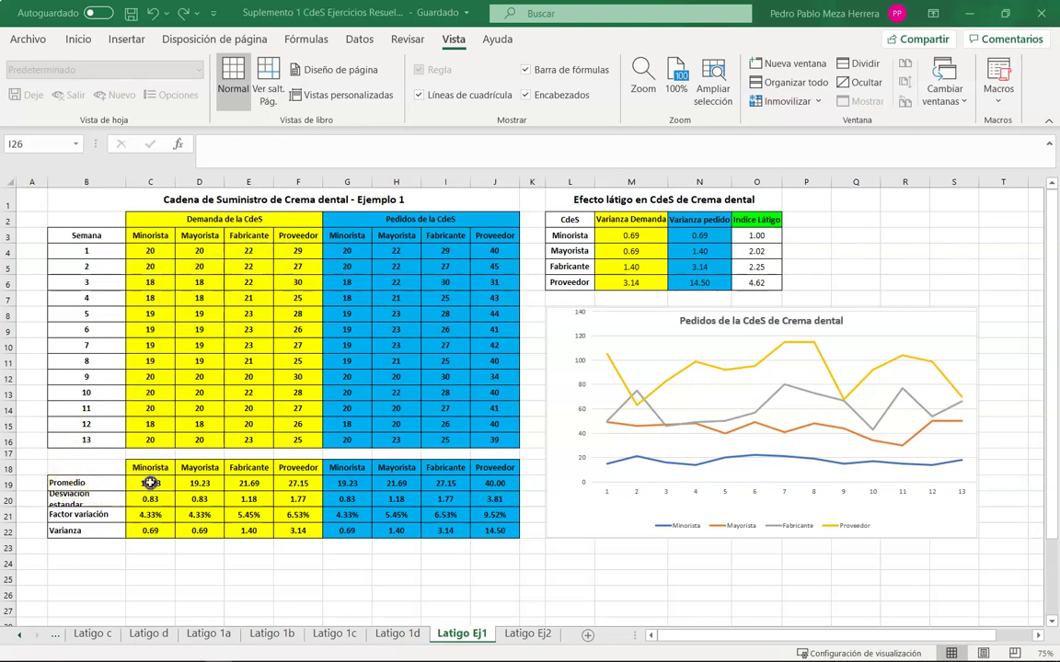
# Step: Review the Minorista demand statistics formulas in C19:C22 and heighten row 20 so the "Desviación estandar" label fits
pyautogui.click(152, 485)
pyautogui.click(148, 501)
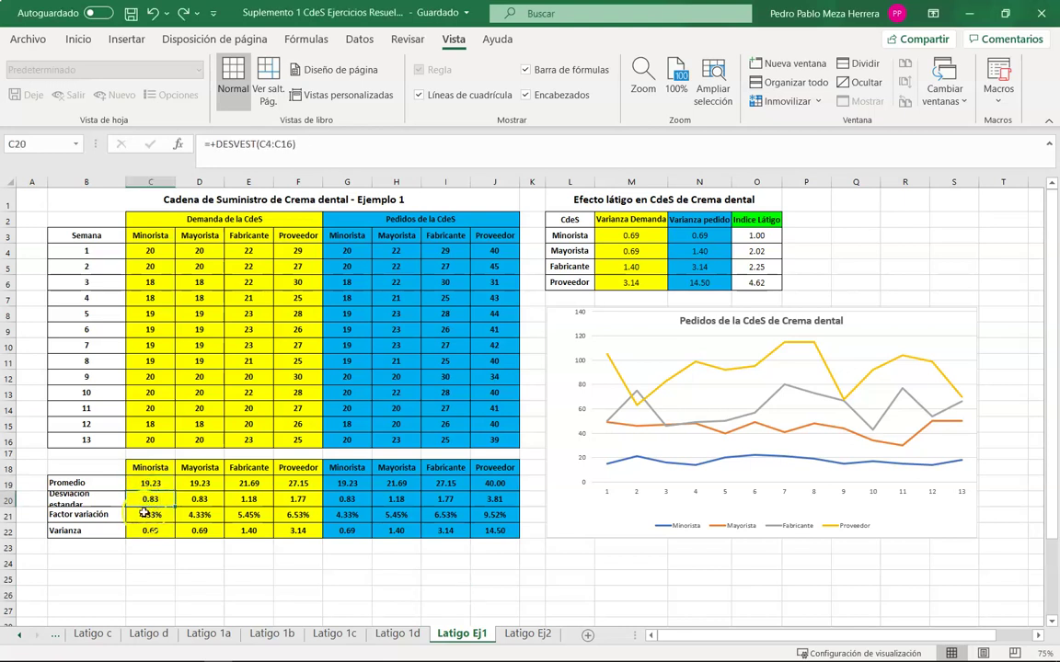
pyautogui.click(144, 516)
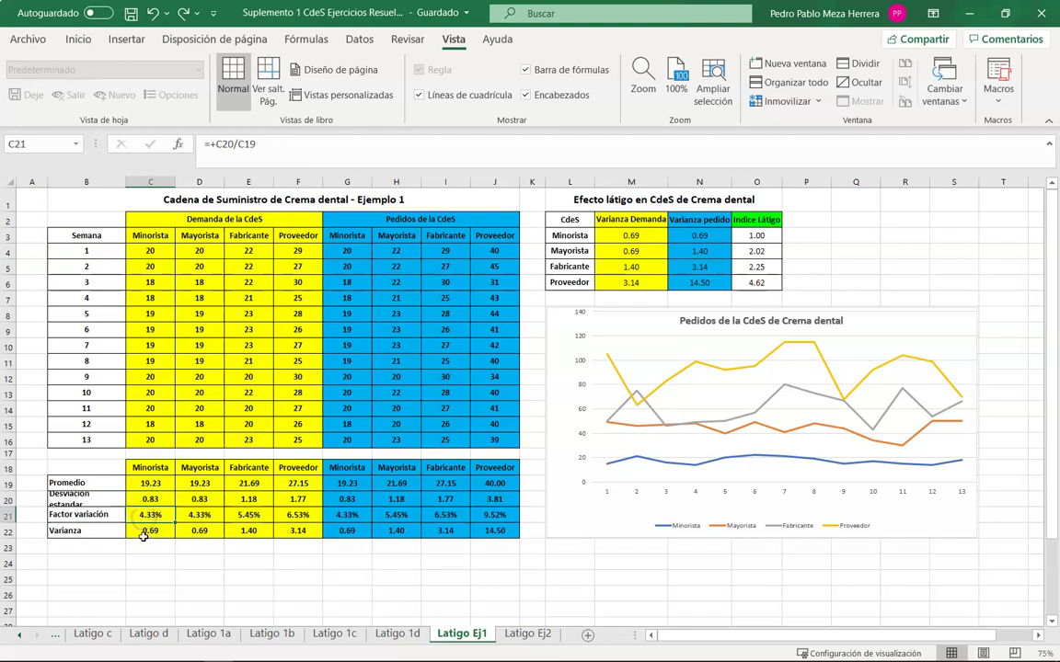
pyautogui.click(145, 533)
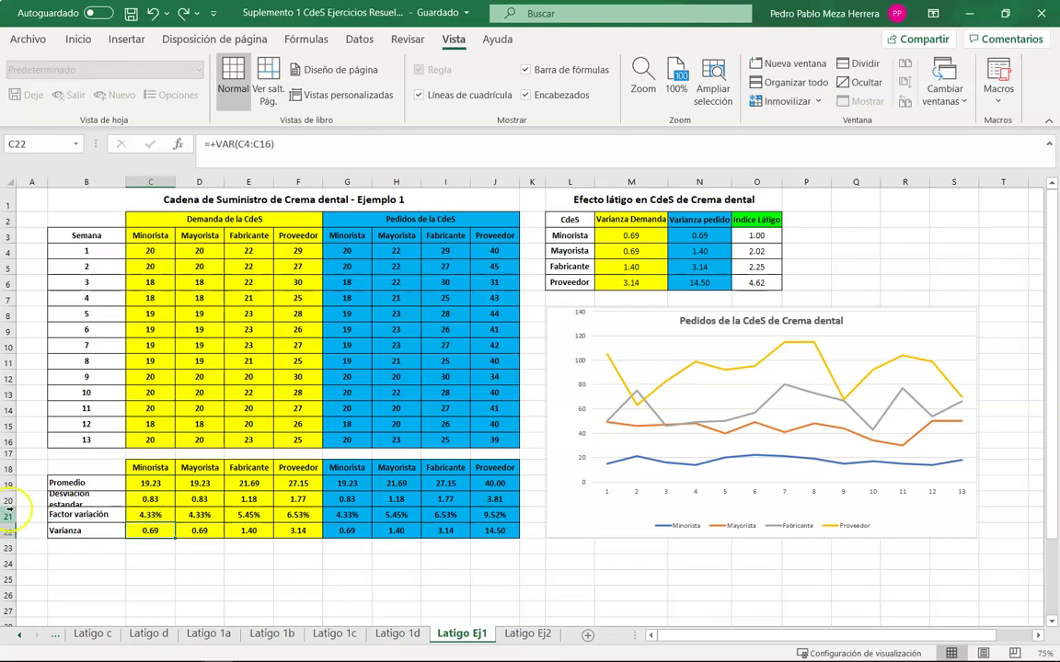
pyautogui.moveTo(14, 507); pyautogui.dragTo(15, 515)
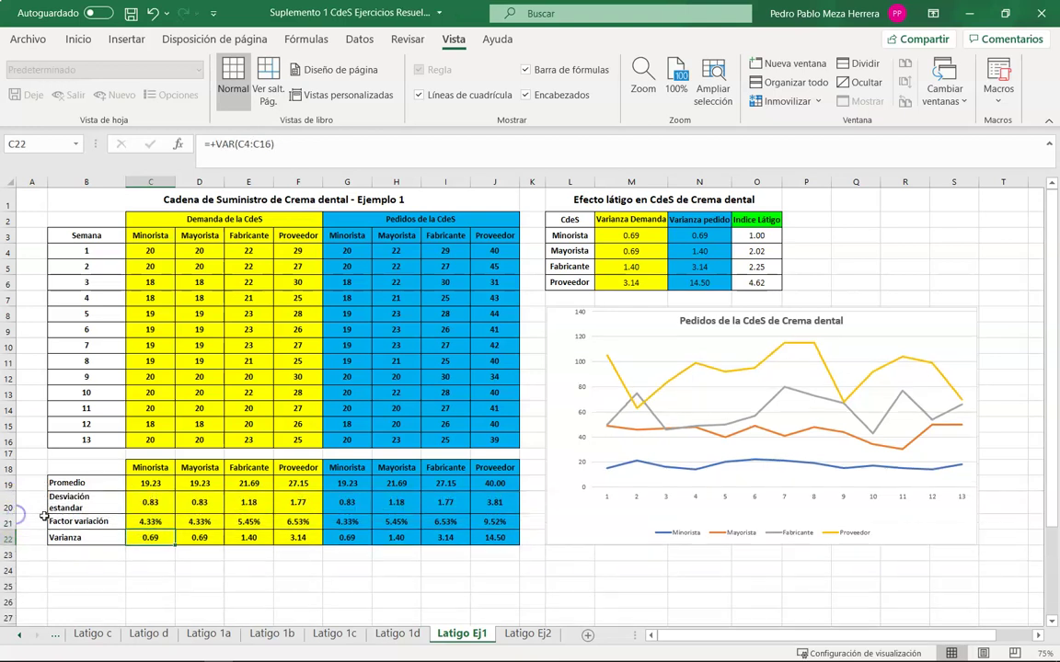
# Step: Trace the precedents of each demand average (Promedio) in C19:F19 and remove the tracer arrows
pyautogui.click(160, 480)
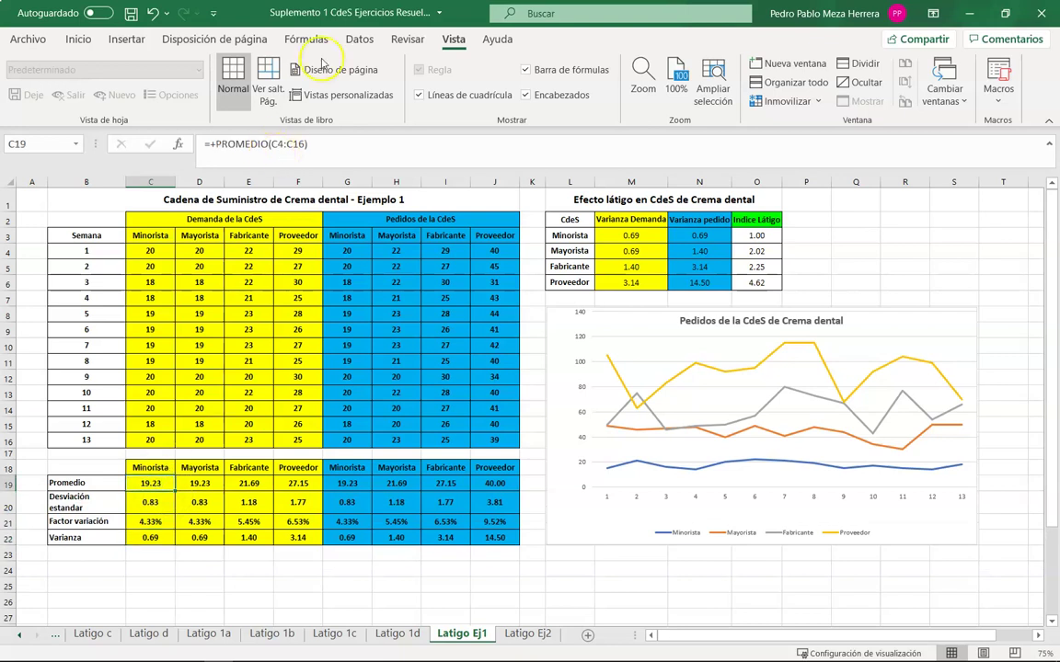
pyautogui.click(321, 41)
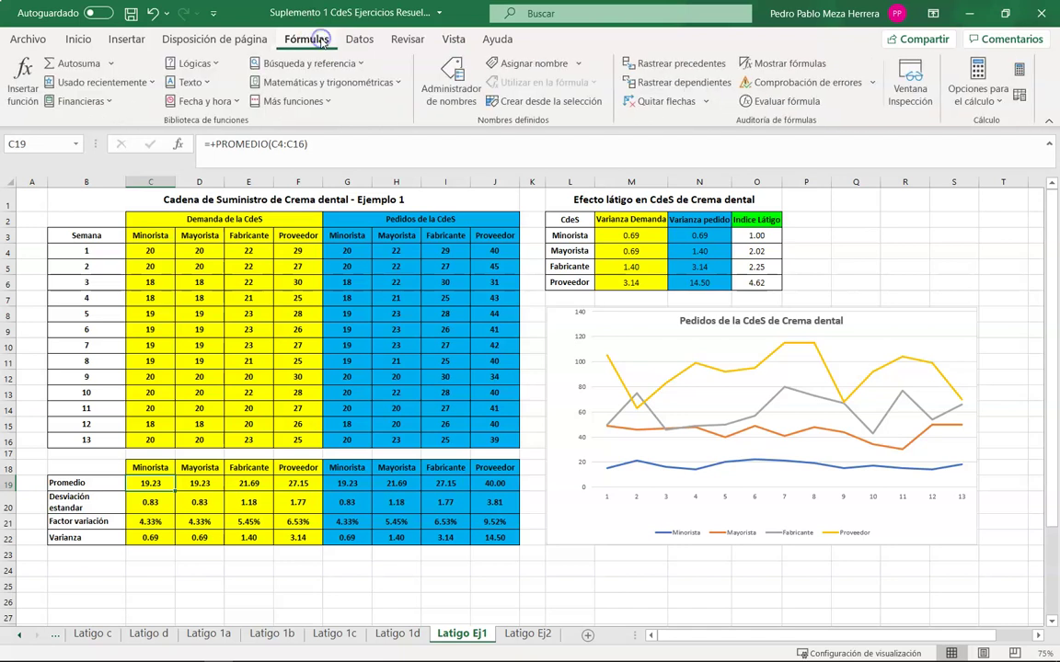
pyautogui.click(643, 69)
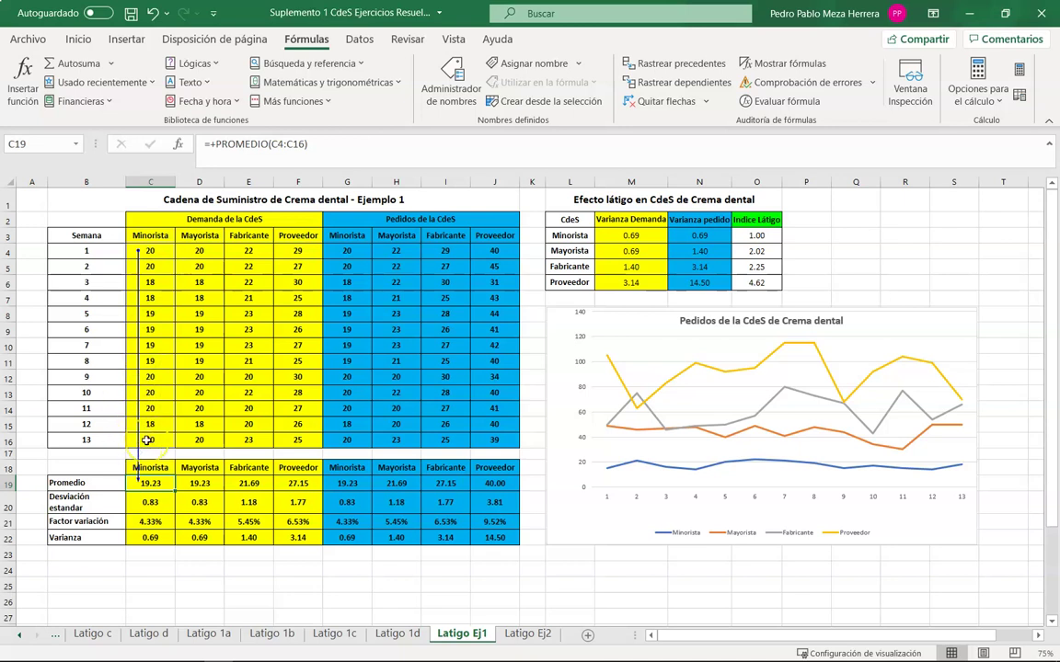
pyautogui.click(220, 484)
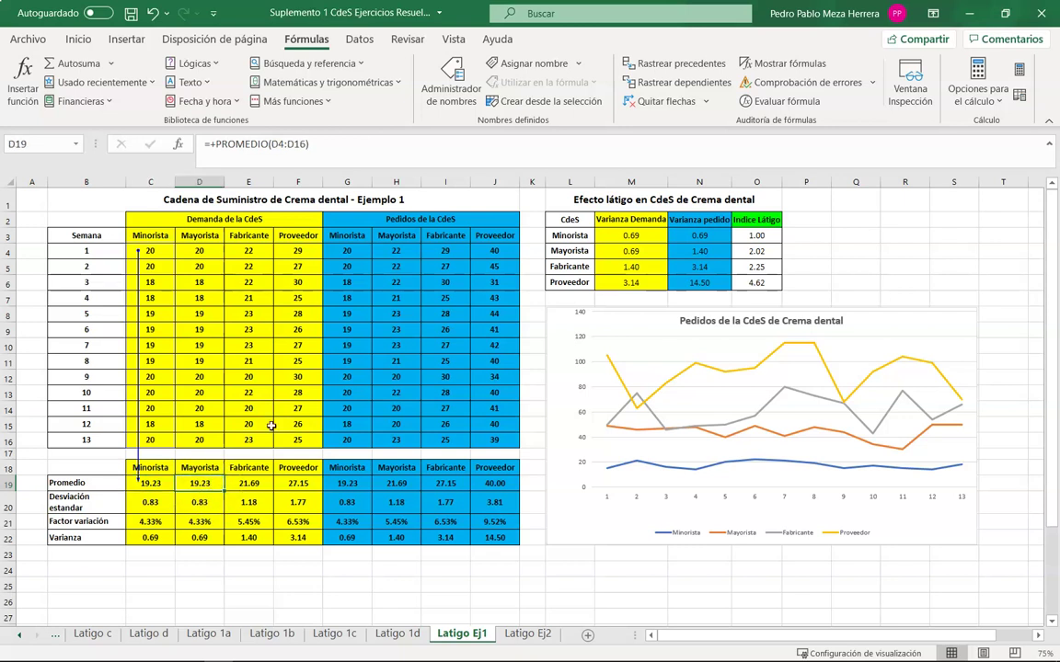
pyautogui.click(635, 63)
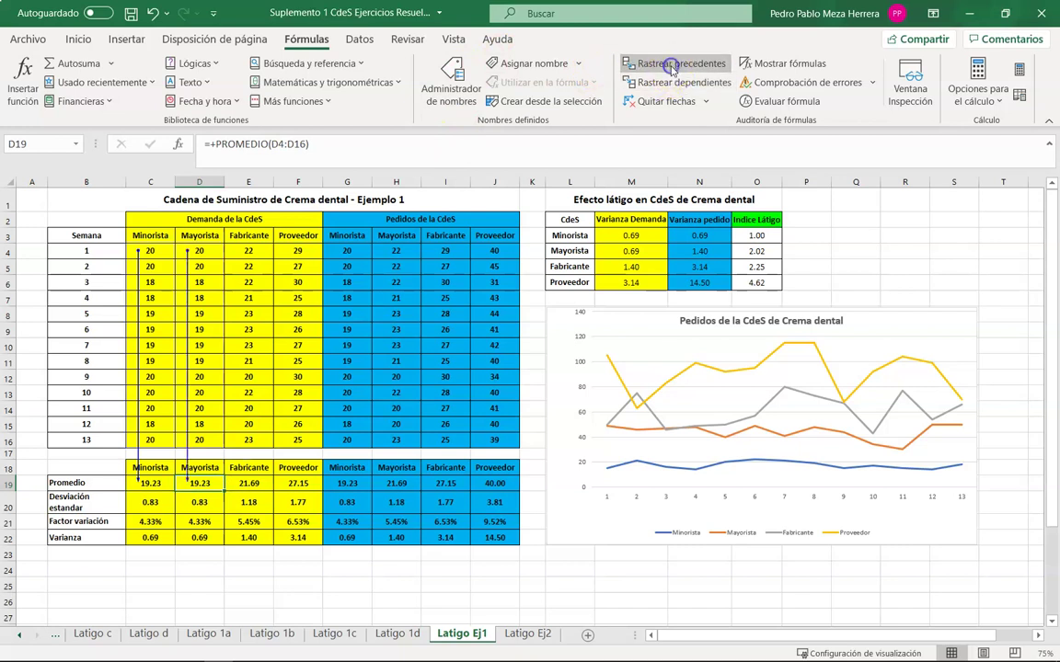
pyautogui.click(265, 481)
pyautogui.click(650, 63)
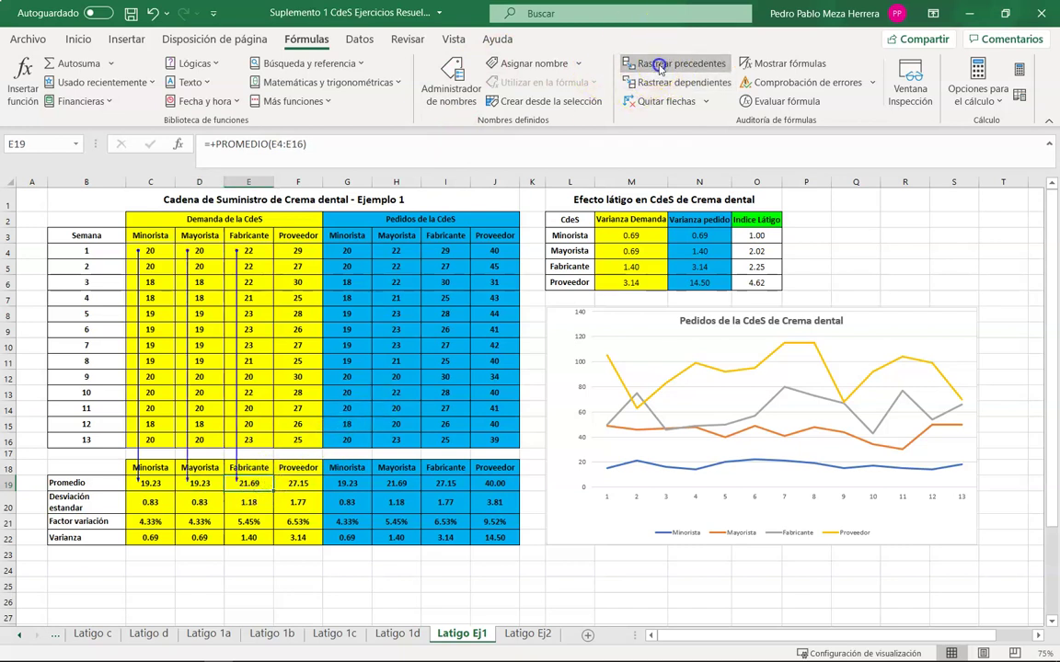
pyautogui.click(297, 482)
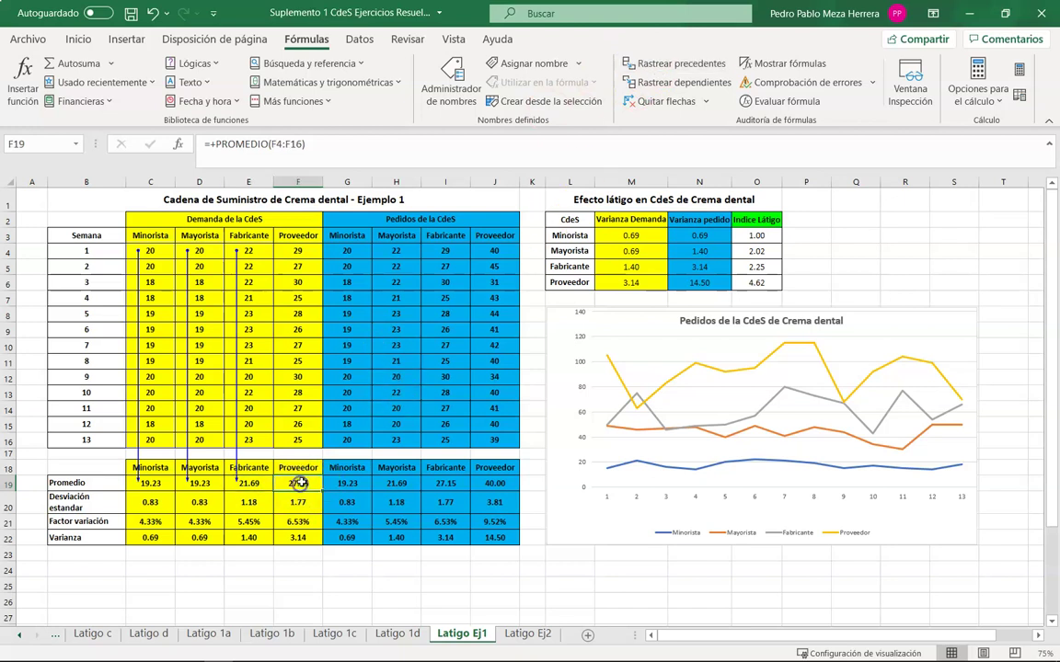
pyautogui.click(649, 62)
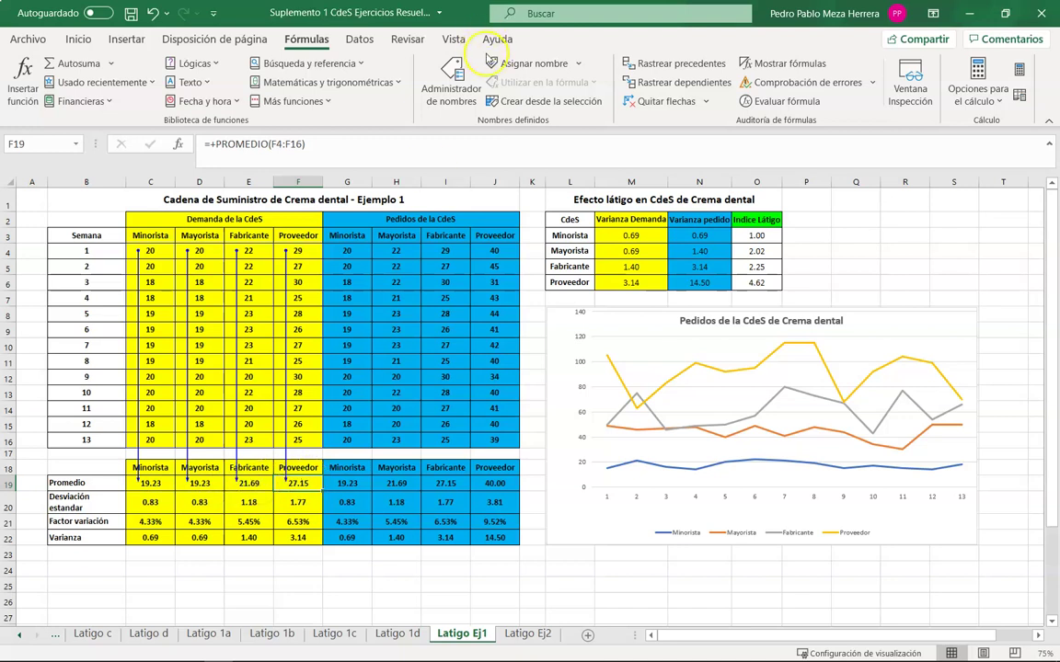
pyautogui.click(654, 106)
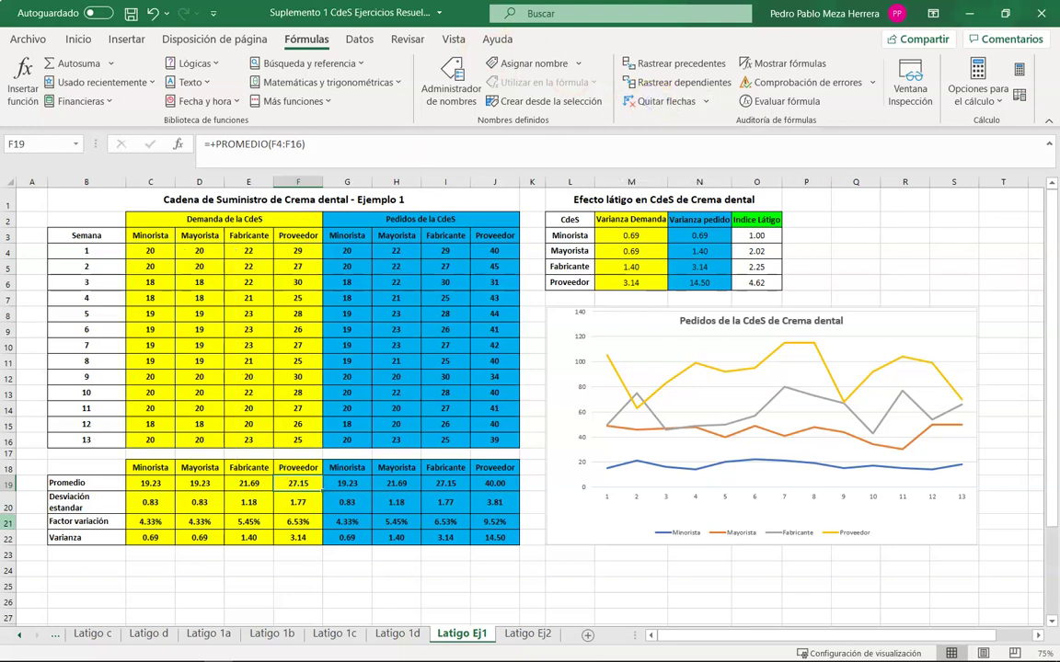
# Step: Trace the precedents of each demand standard deviation in C20:F20 and clear the tracer arrows
pyautogui.click(139, 497)
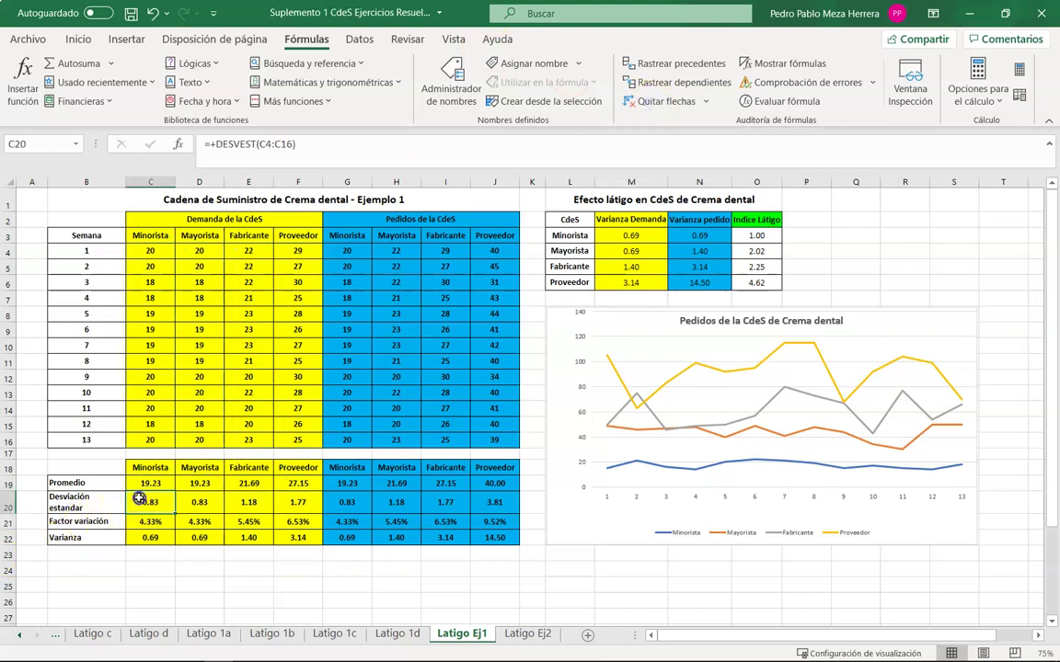
pyautogui.click(655, 65)
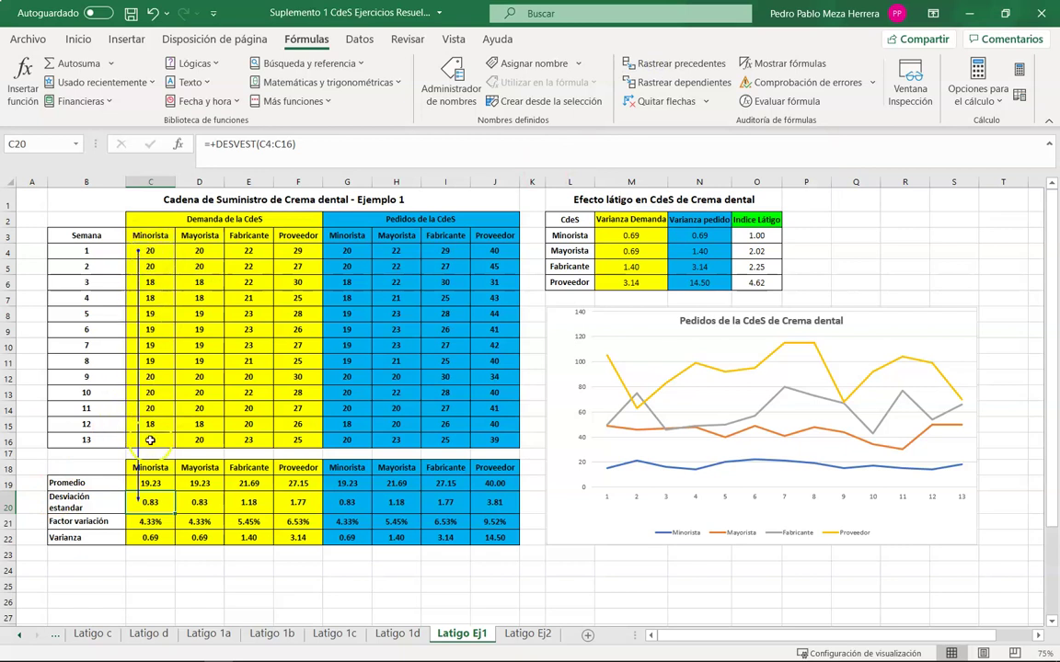
pyautogui.click(202, 502)
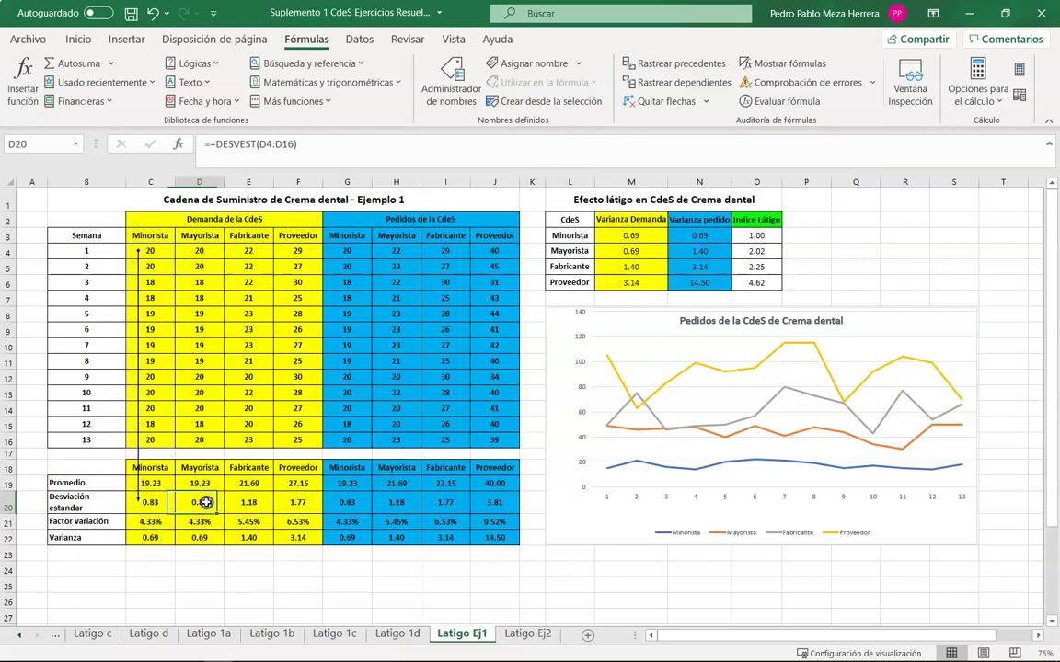
pyautogui.click(676, 61)
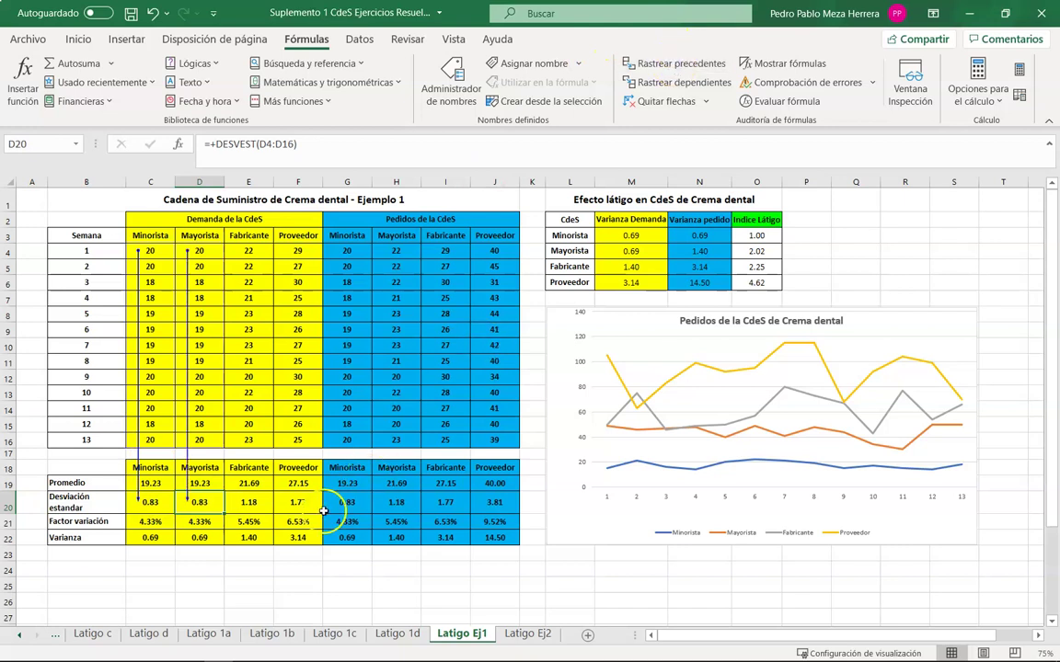
pyautogui.click(257, 499)
pyautogui.click(675, 62)
pyautogui.click(313, 501)
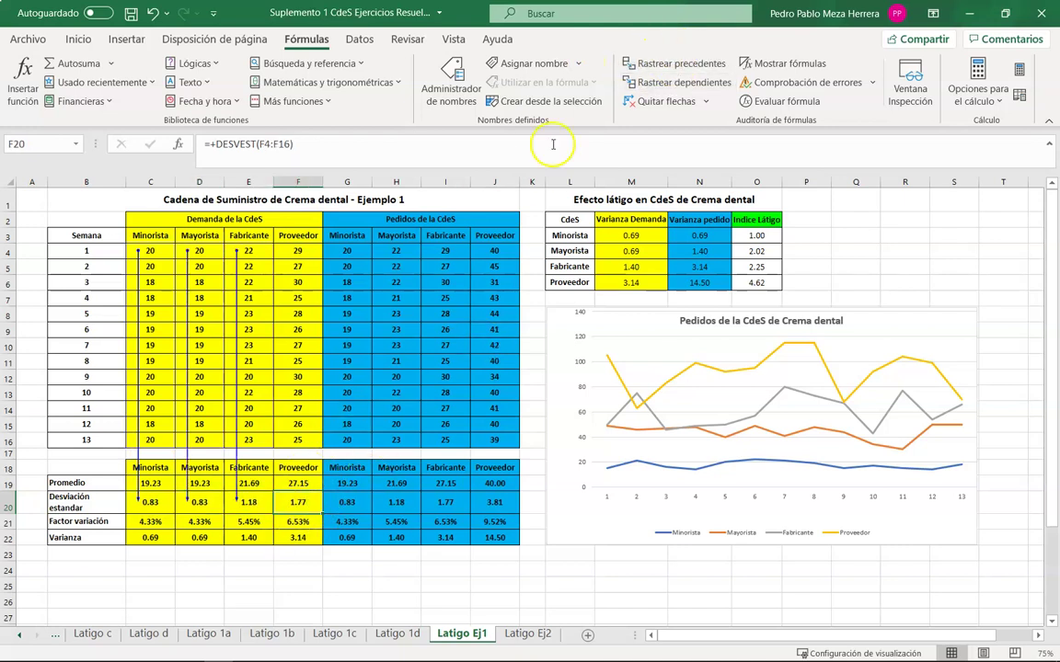
pyautogui.click(663, 64)
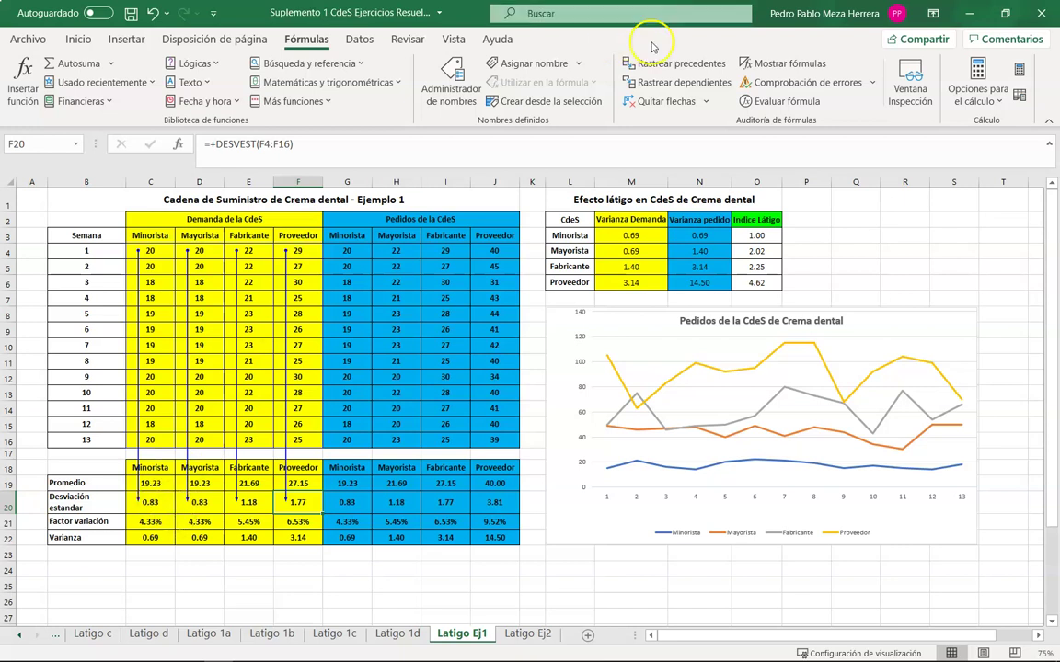
pyautogui.click(664, 101)
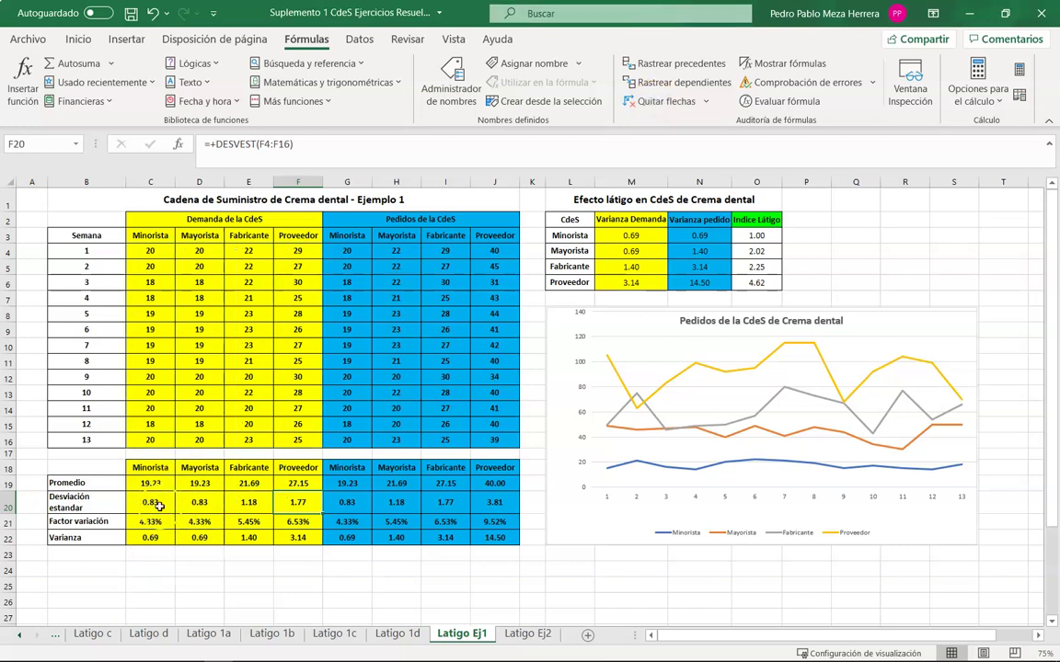
# Step: Examine the demand standard deviations in C20:F20 for each supply chain member, and the Minorista average in C19
pyautogui.click(155, 505)
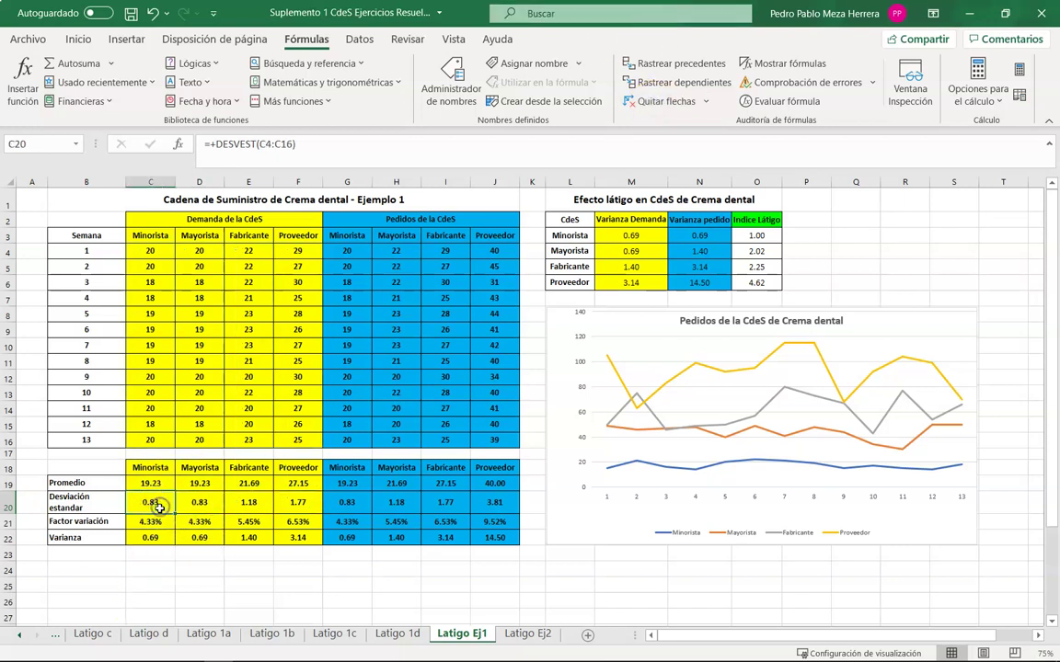
pyautogui.click(210, 507)
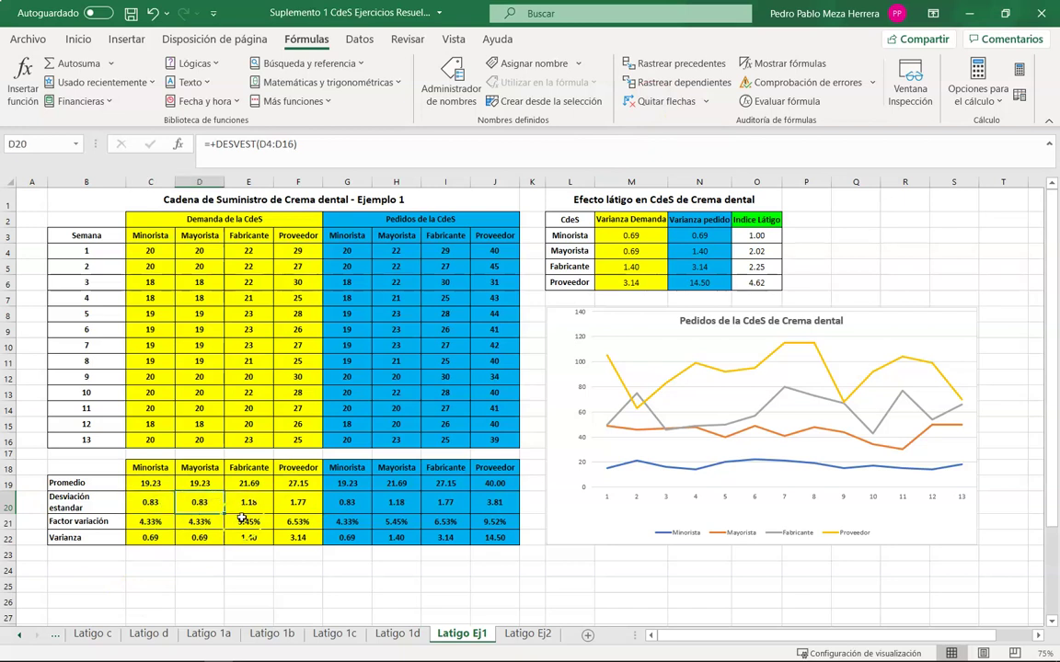
pyautogui.click(270, 502)
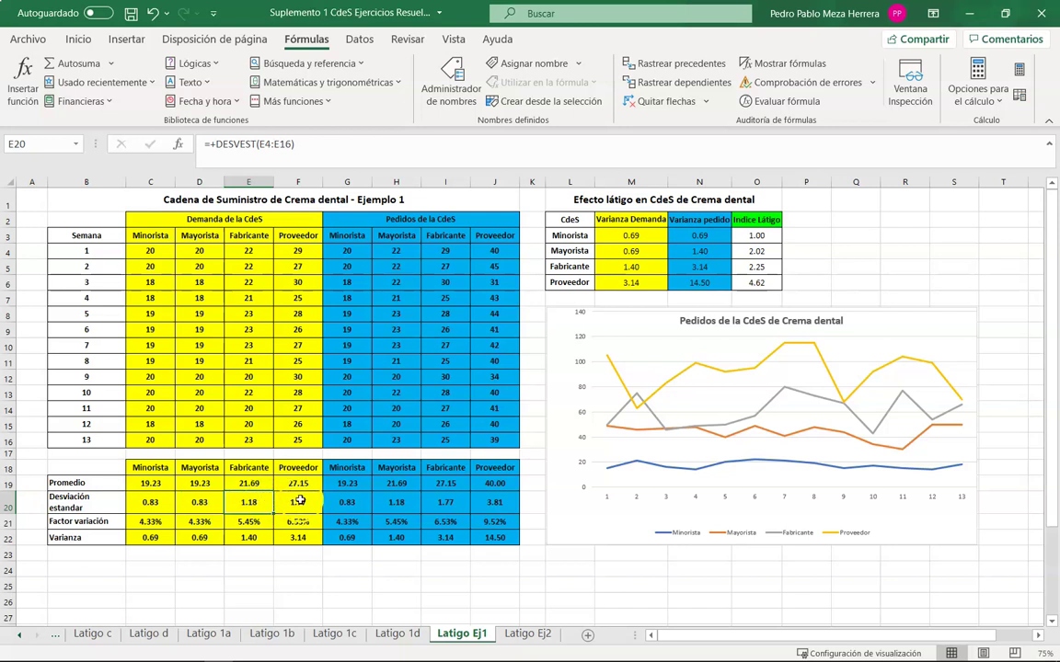
pyautogui.click(300, 499)
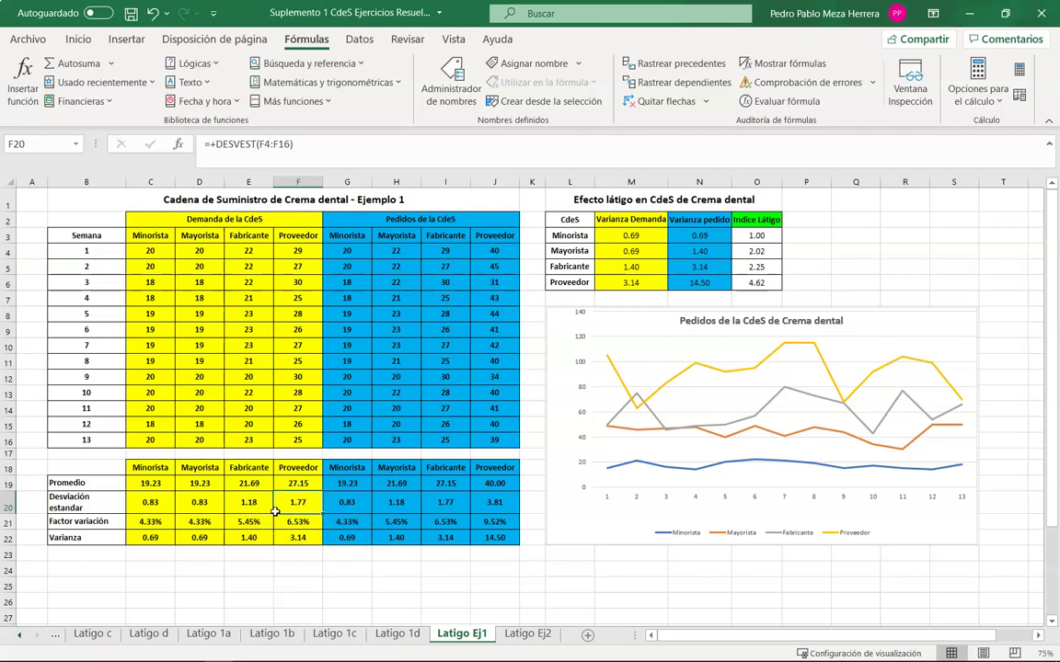
pyautogui.click(168, 501)
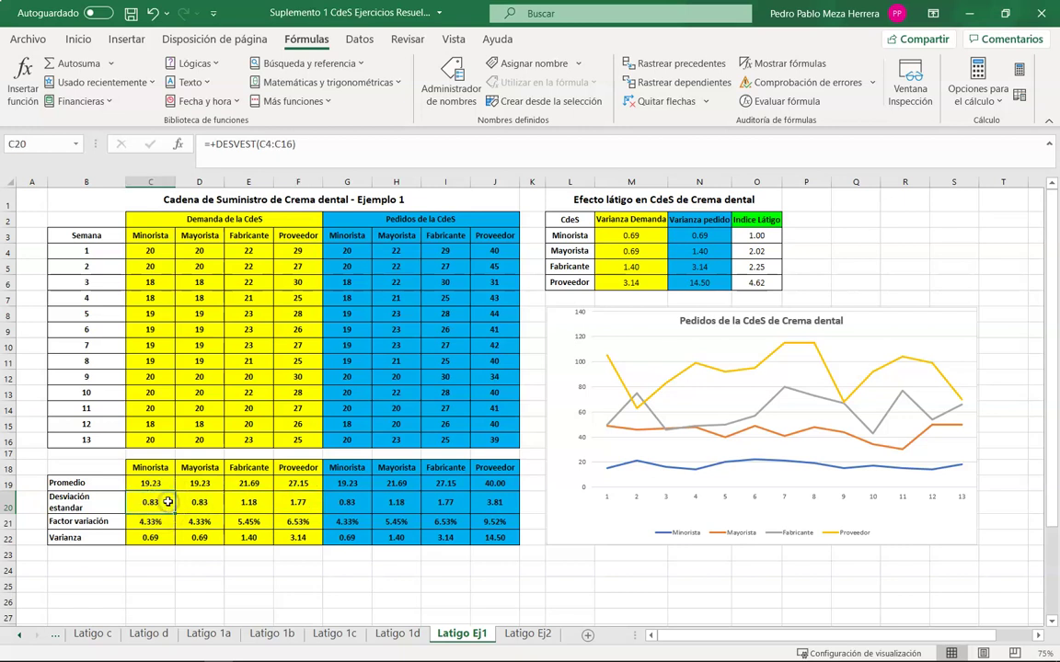
pyautogui.click(166, 488)
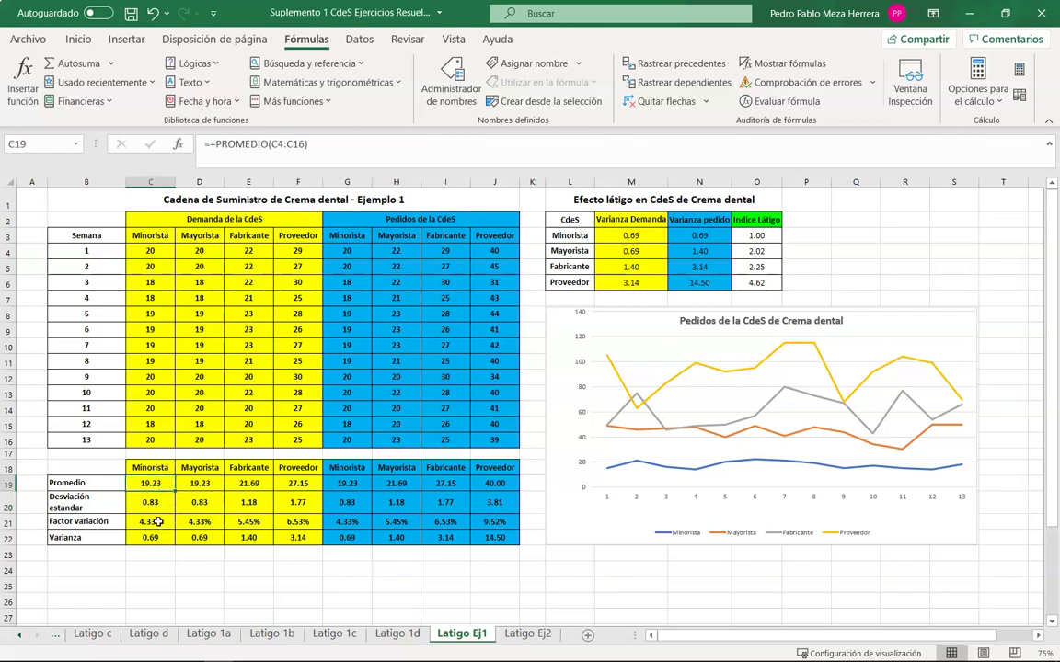
# Step: Trace the precedents of the demand "Factor variación" formulas across row 21 and remove all tracer arrows
pyautogui.click(147, 522)
pyautogui.click(662, 101)
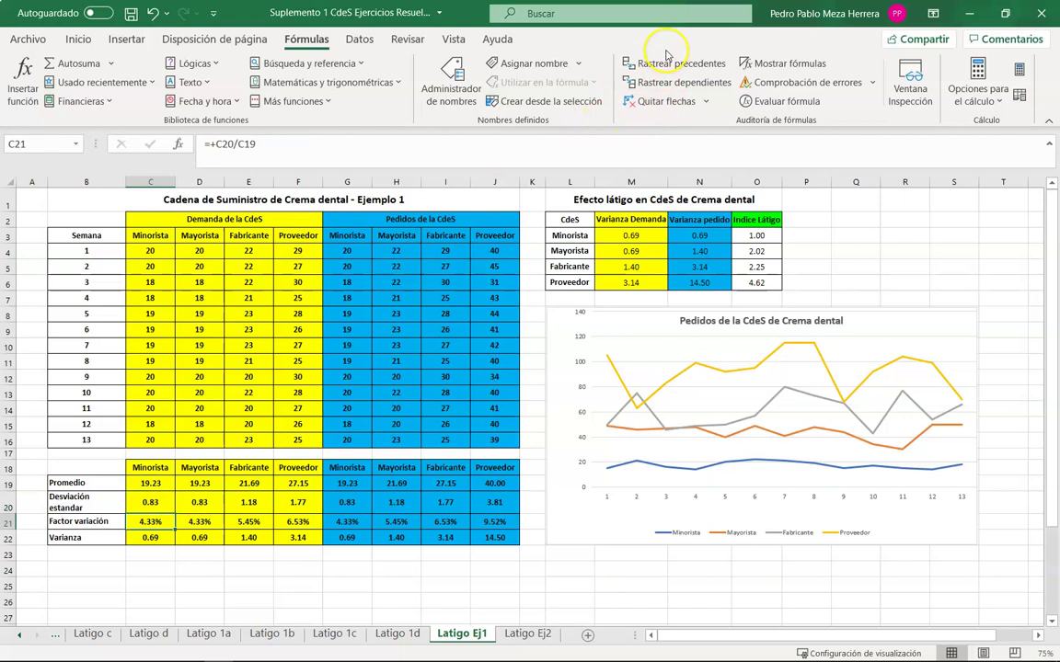
pyautogui.click(658, 63)
pyautogui.moveTo(150, 522); pyautogui.dragTo(198, 521)
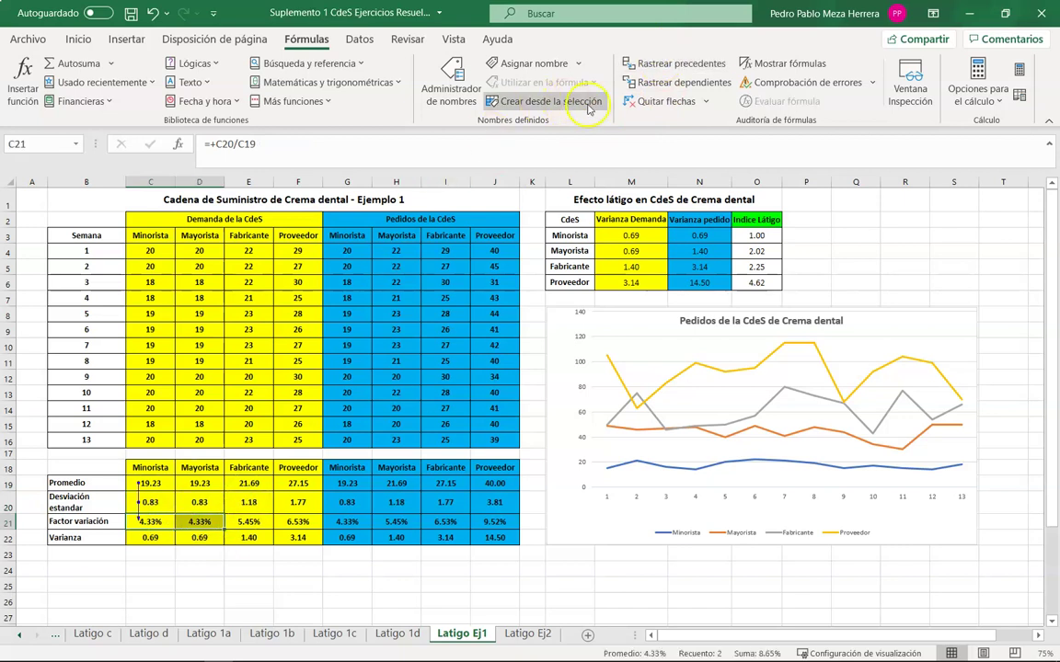
pyautogui.click(651, 64)
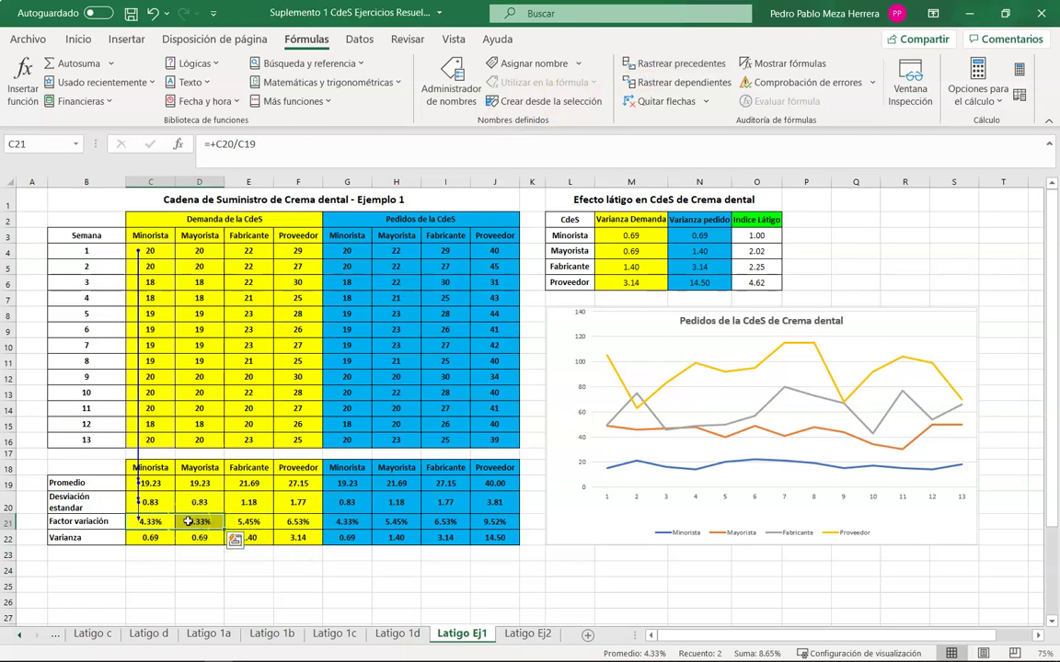
pyautogui.click(246, 524)
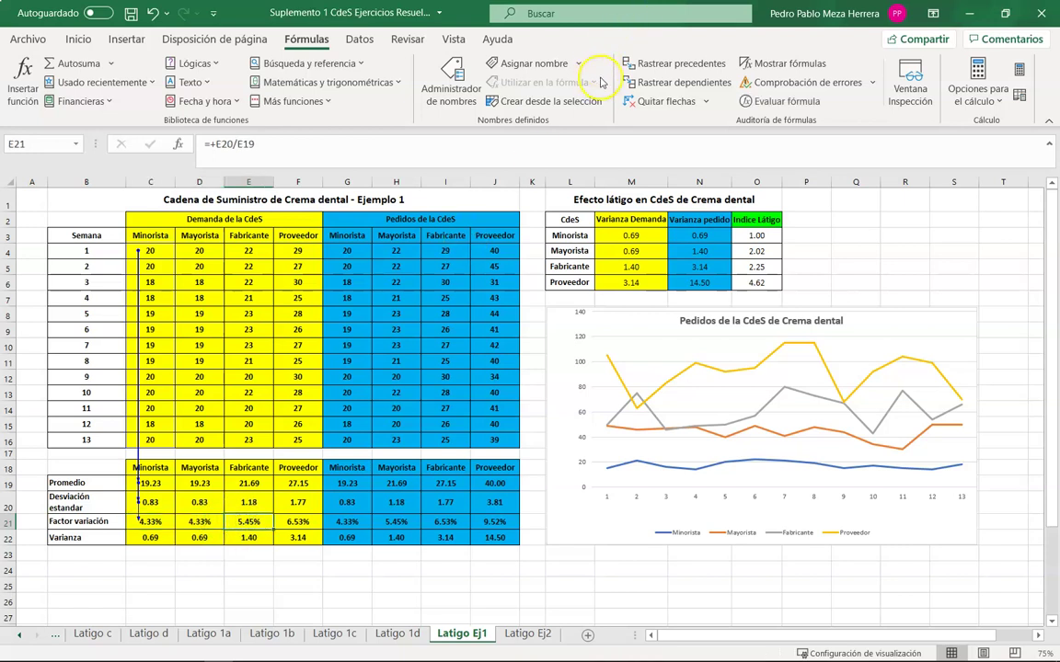
pyautogui.click(659, 65)
pyautogui.click(291, 523)
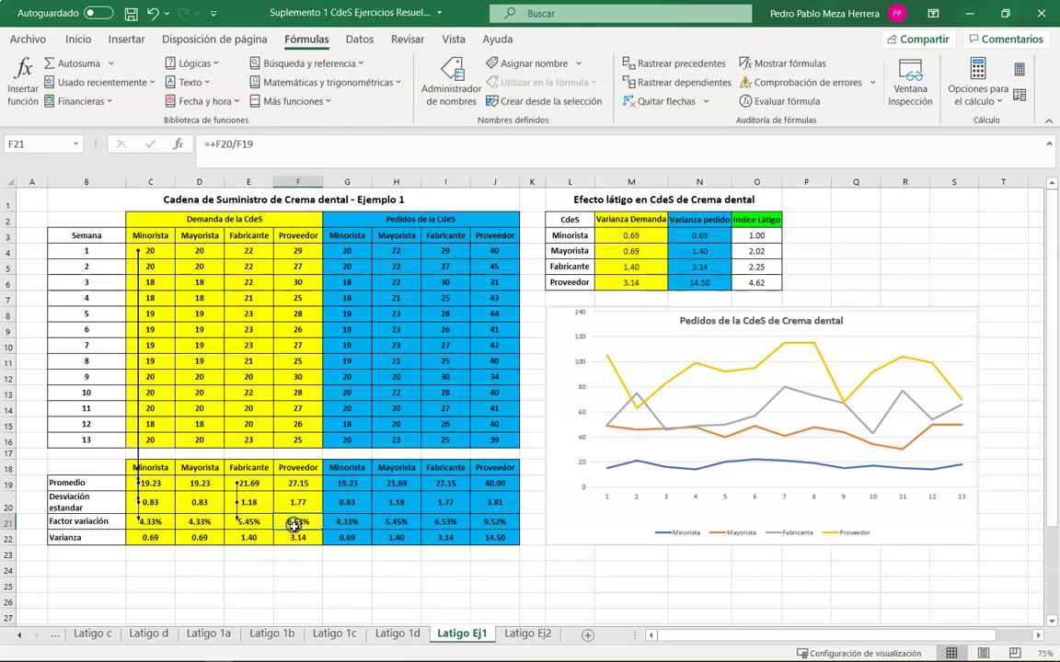
pyautogui.click(654, 63)
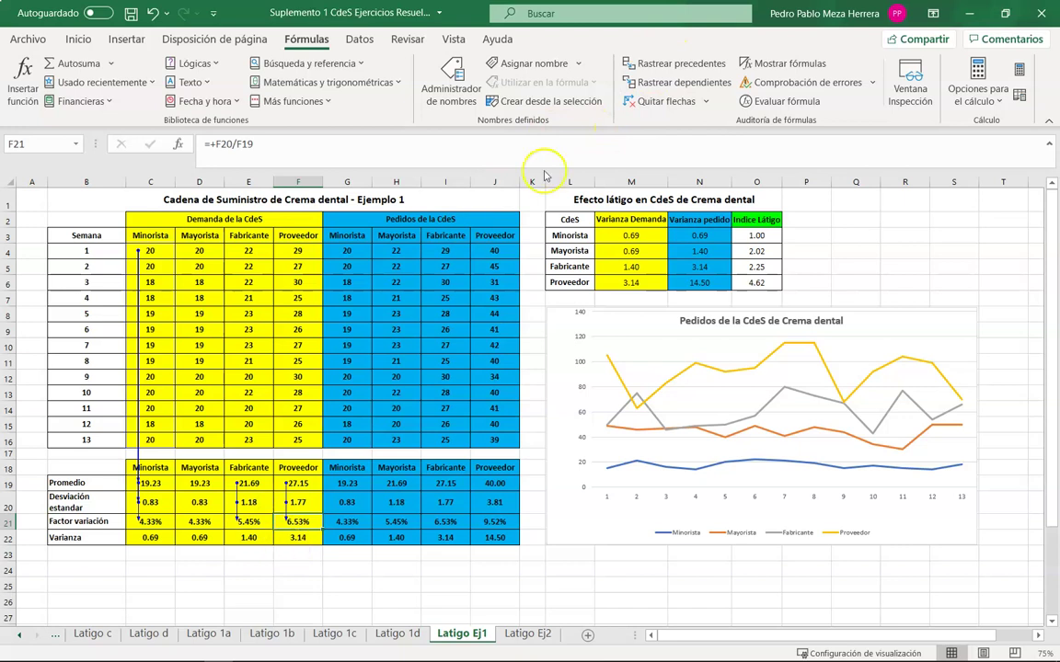
pyautogui.click(663, 101)
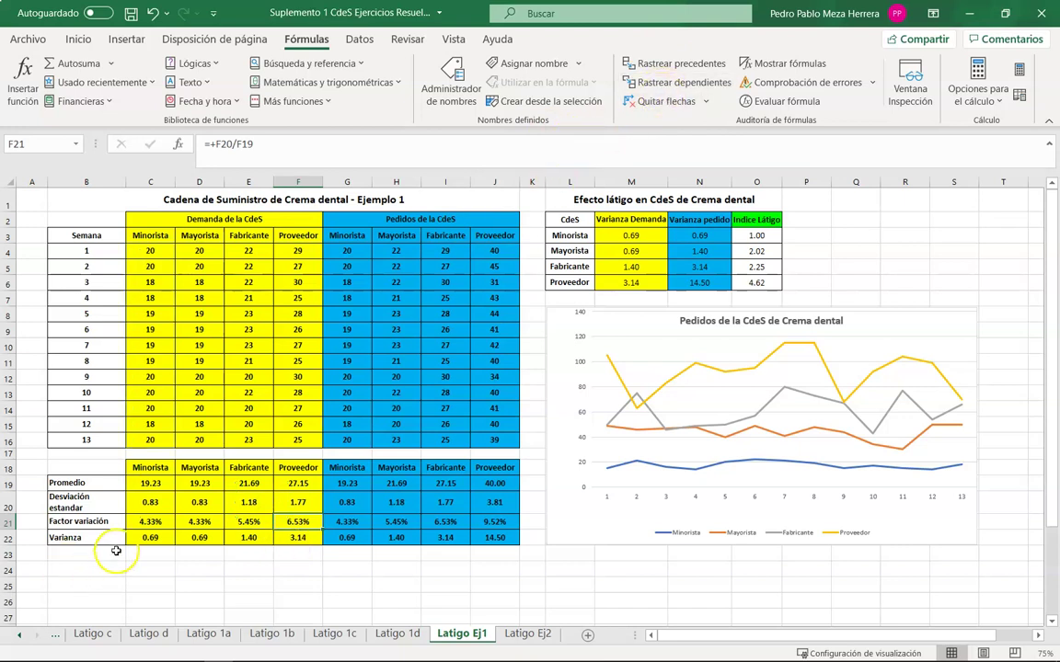
# Step: Select the demand standard deviations in C20:F20 to compare them across the supply chain members
pyautogui.moveTo(148, 523); pyautogui.dragTo(292, 509)
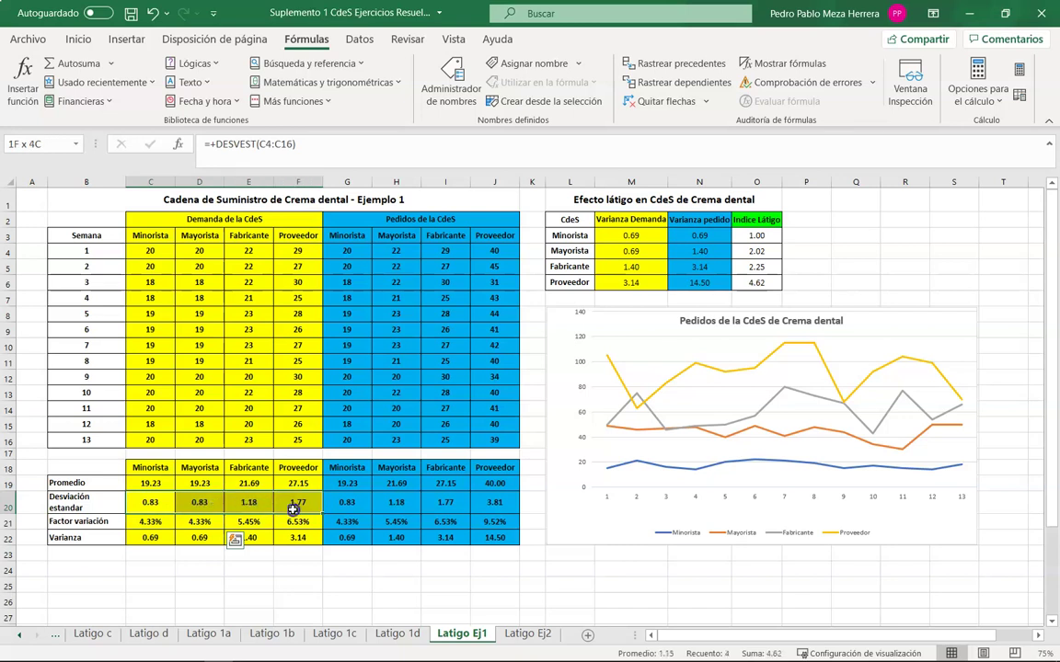
pyautogui.moveTo(292, 510); pyautogui.dragTo(293, 510)
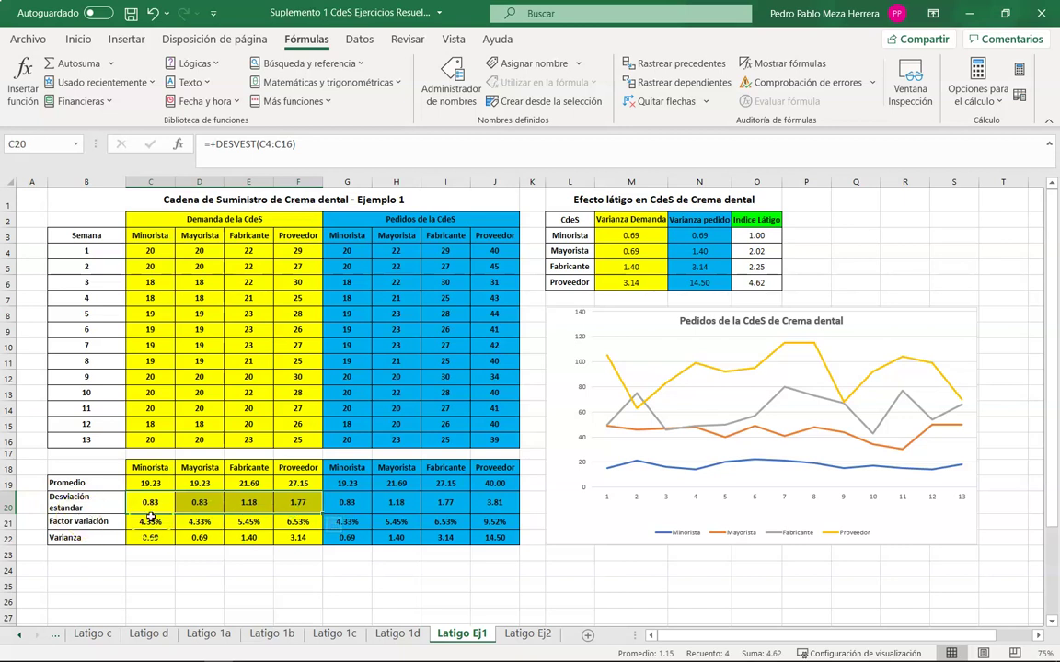
# Step: Select the demand "Factor variación" values in C21:F21 to compare them across the supply chain members
pyautogui.moveTo(151, 521); pyautogui.dragTo(251, 527)
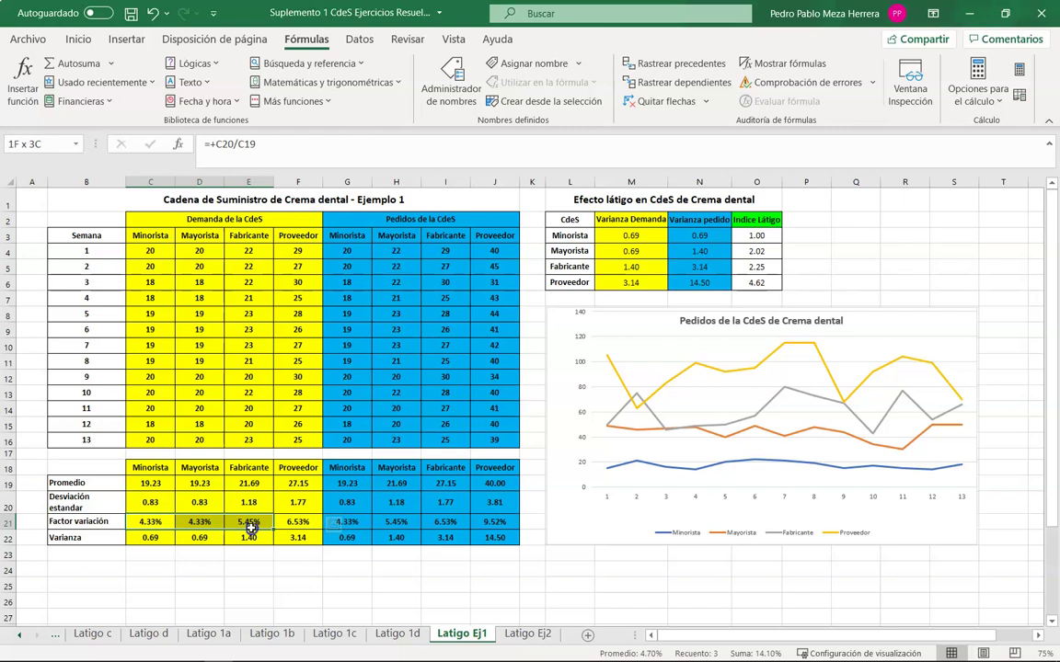
pyautogui.moveTo(252, 528); pyautogui.dragTo(282, 529)
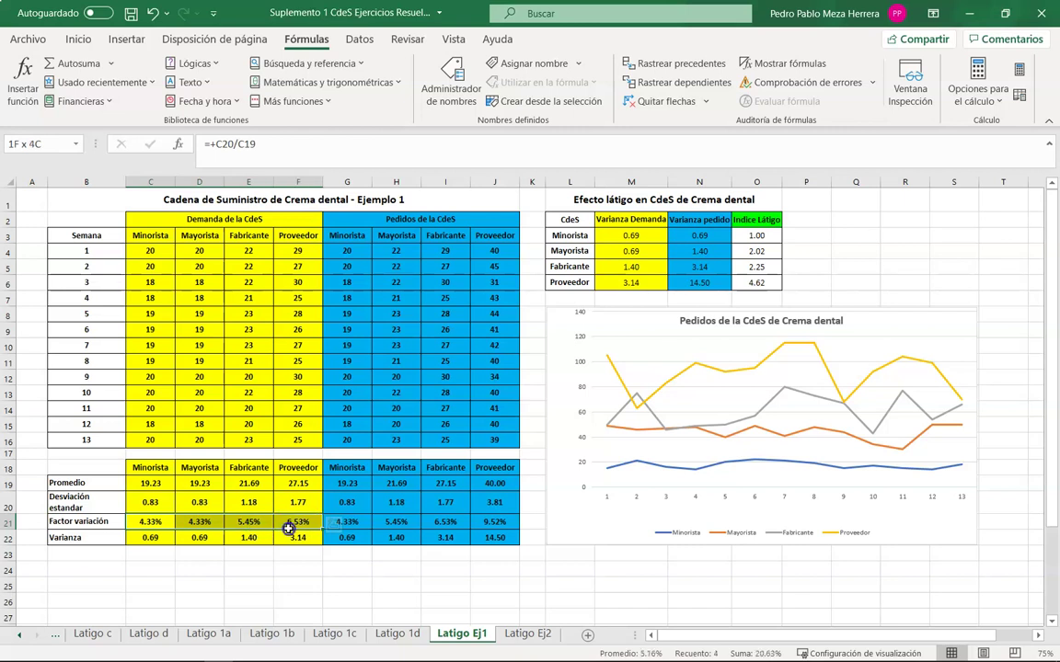
pyautogui.moveTo(291, 529); pyautogui.dragTo(291, 529)
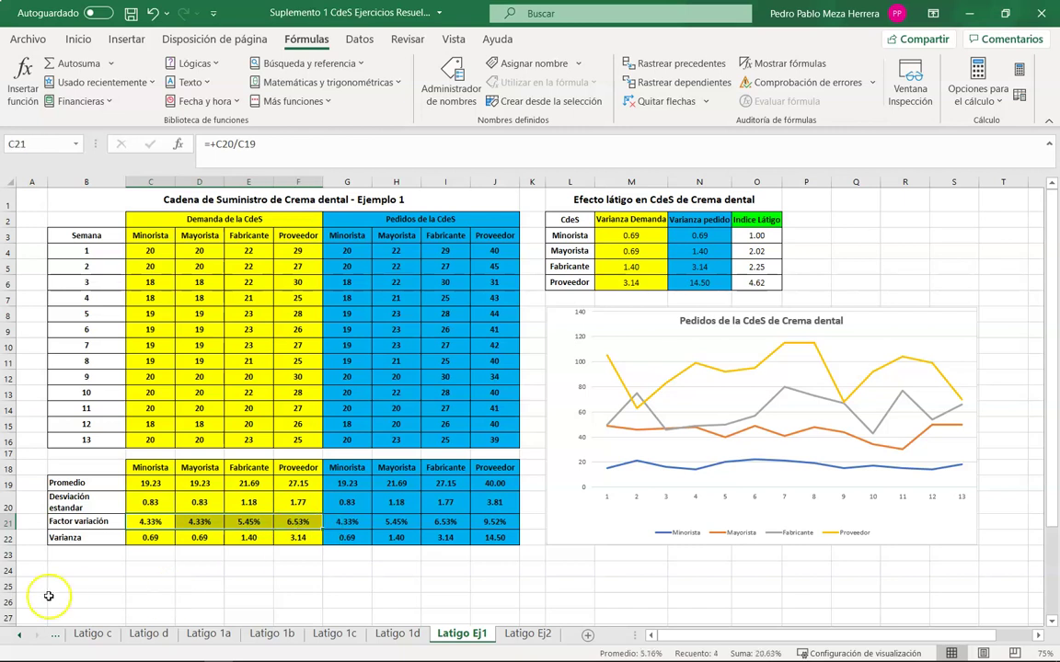
# Step: Trace the precedents of each demand variance formula in C22:F22
pyautogui.click(136, 539)
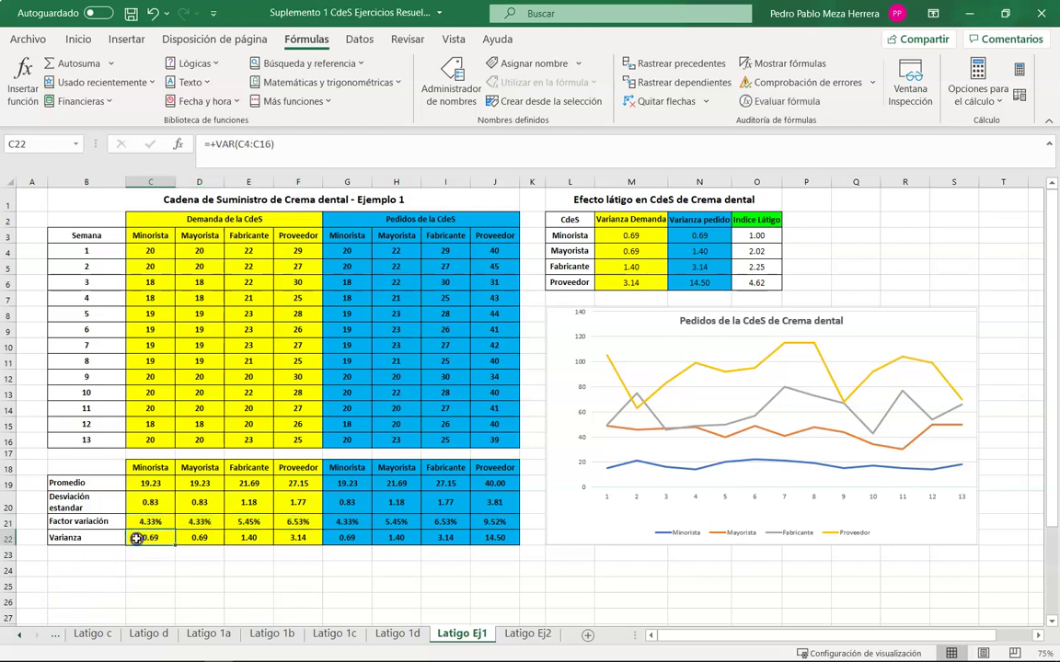
pyautogui.click(651, 63)
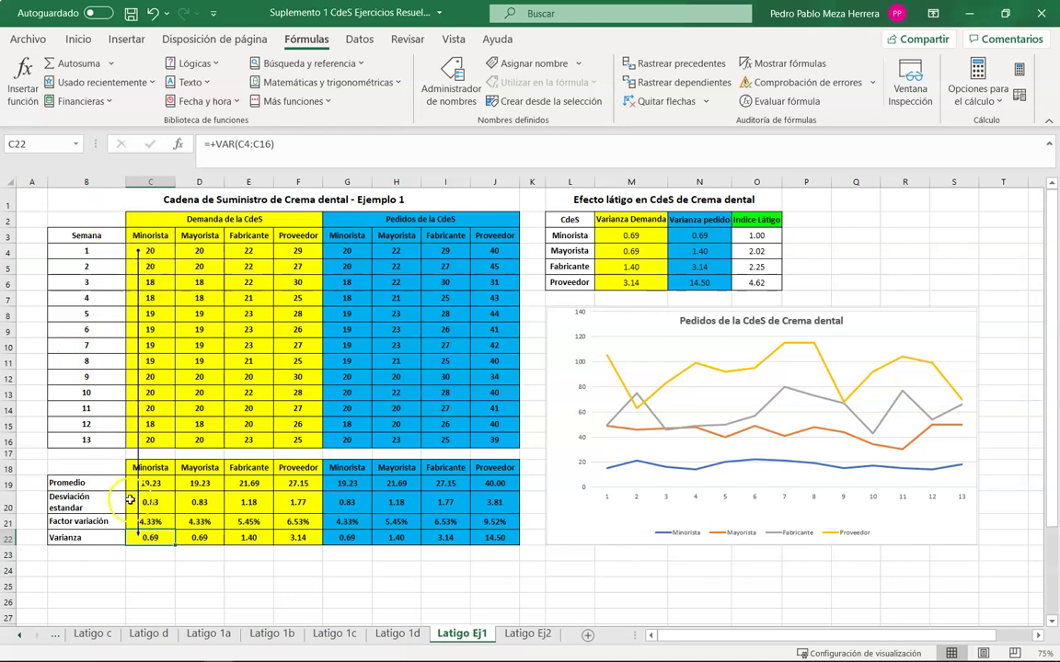
pyautogui.click(199, 537)
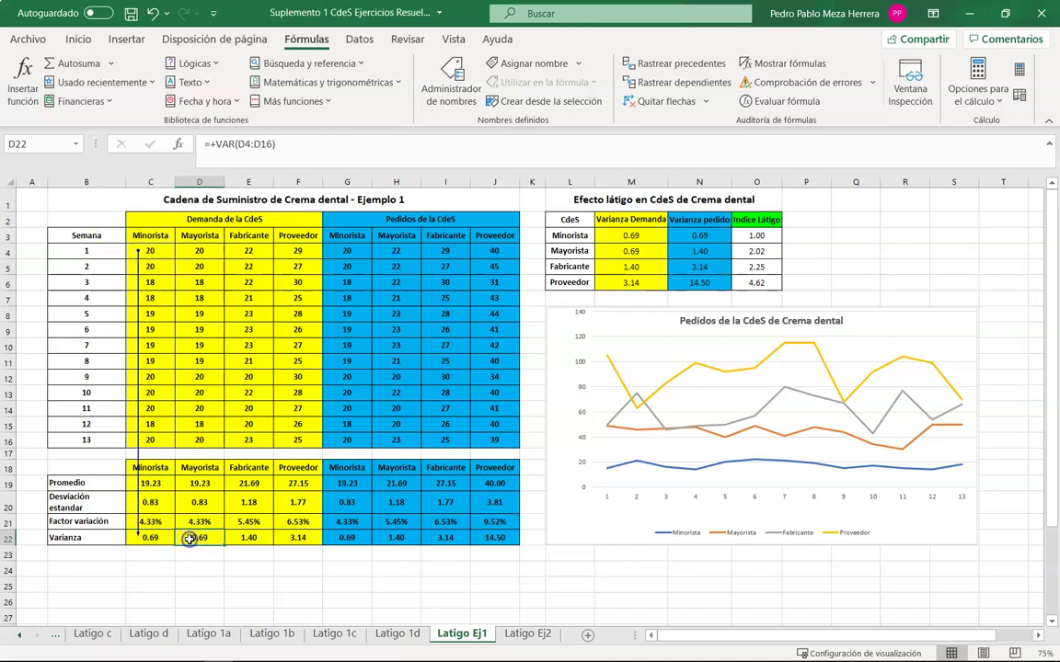
pyautogui.click(709, 72)
pyautogui.click(244, 539)
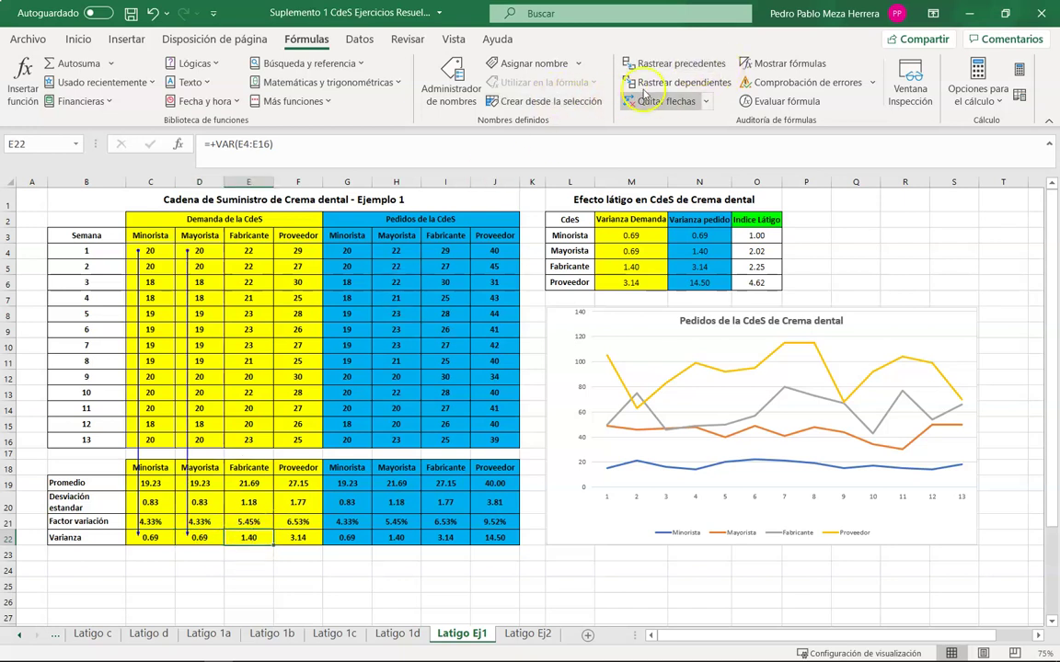
pyautogui.click(685, 65)
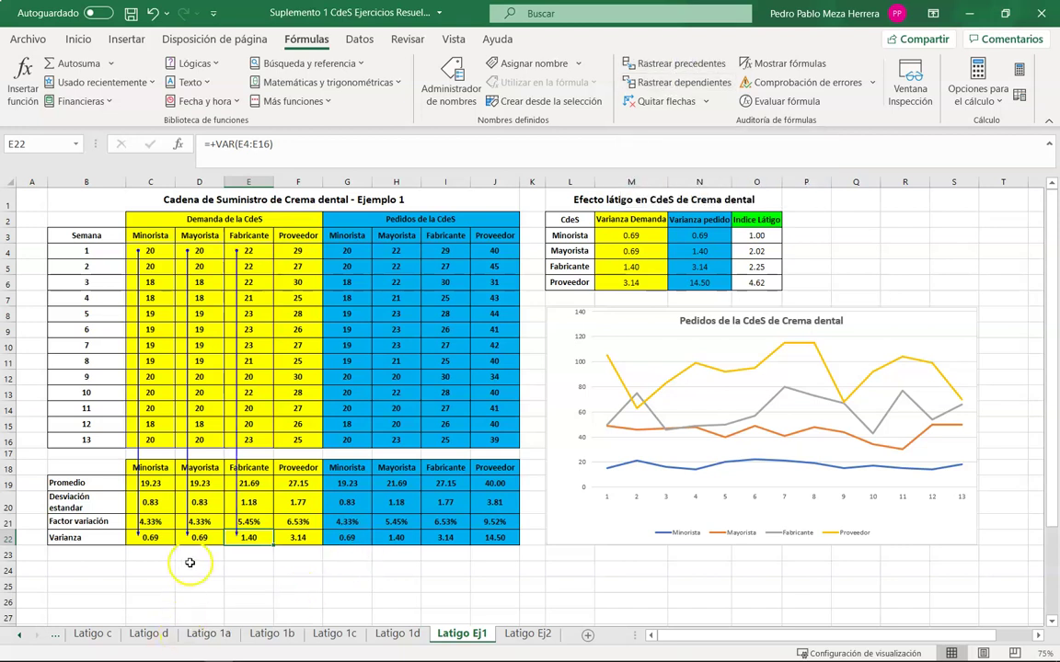
pyautogui.click(292, 537)
pyautogui.click(665, 64)
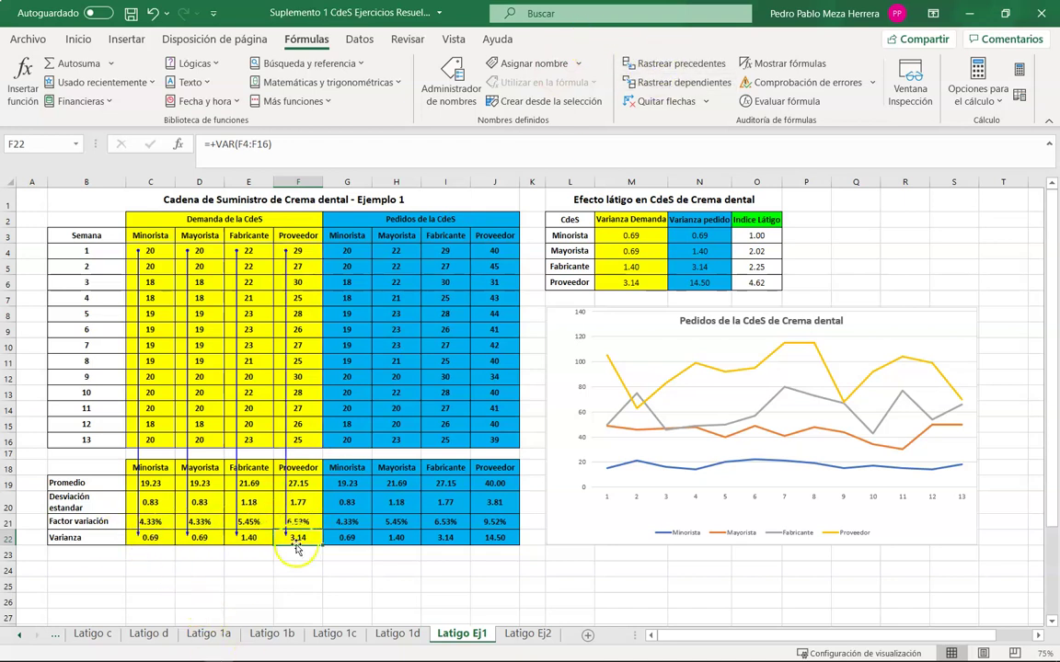
# Step: Compare the Minorista demand standard deviation in C20 with the variances in C22 and F22, and remove all tracer arrows
pyautogui.click(153, 503)
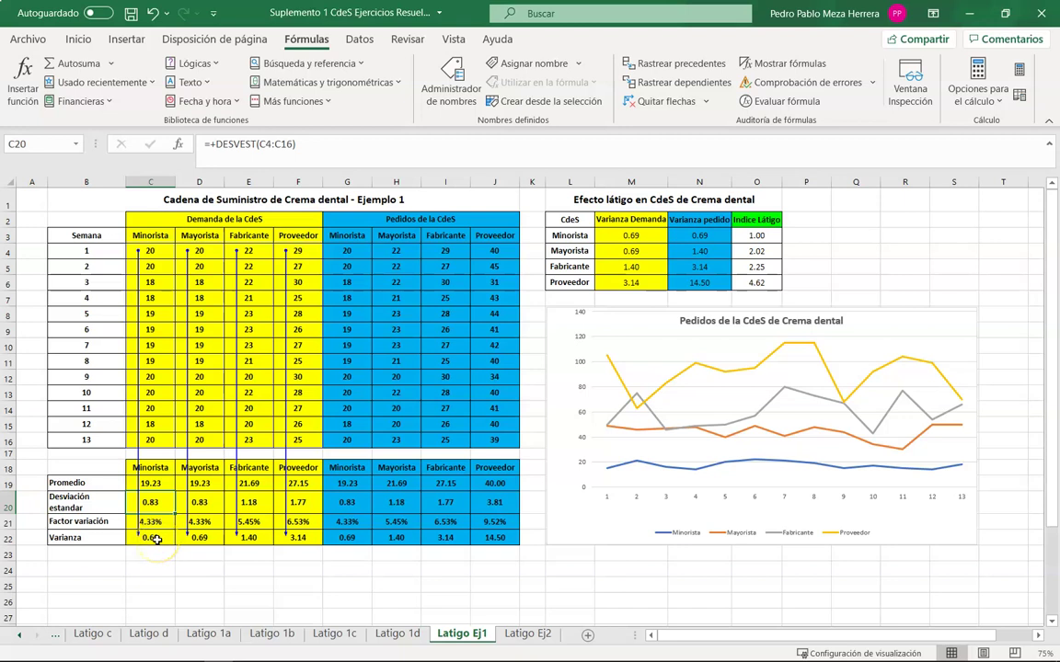
pyautogui.click(158, 539)
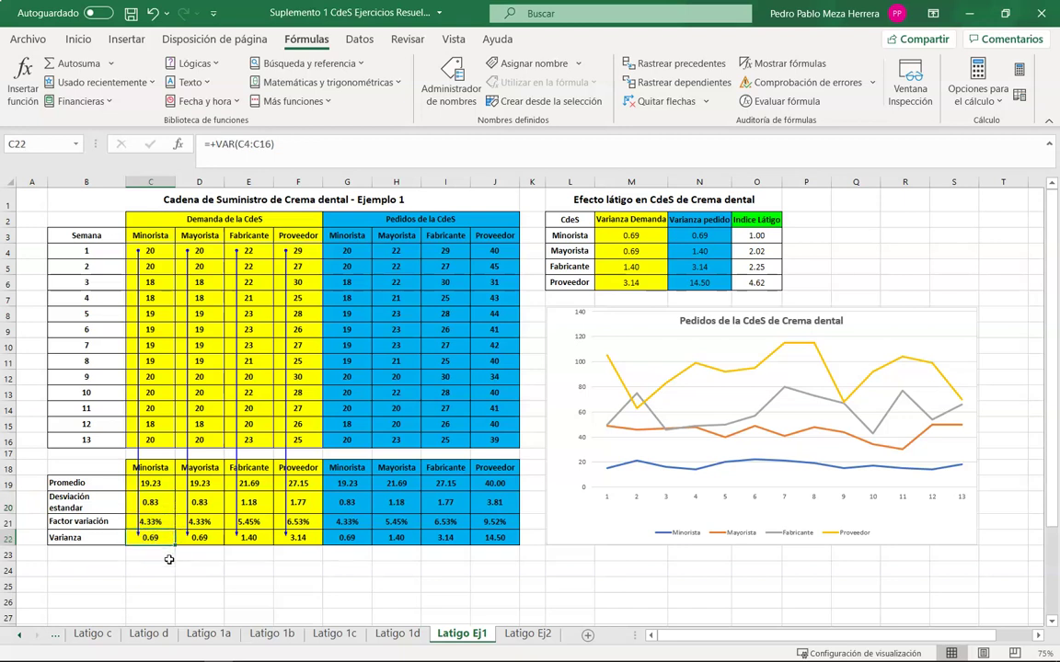
pyautogui.click(289, 540)
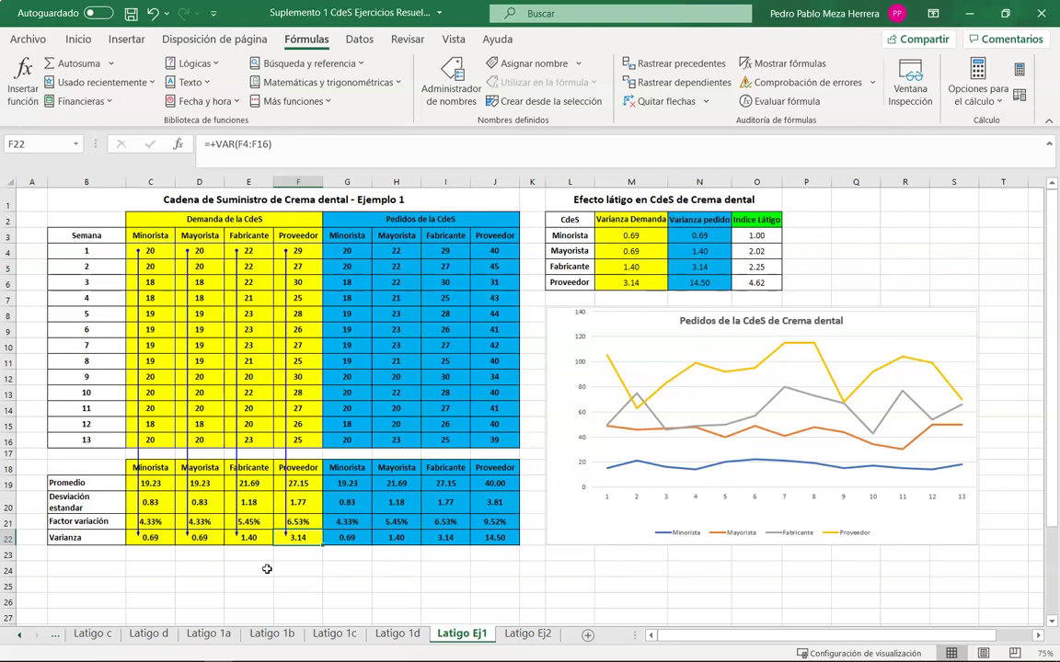
pyautogui.click(633, 103)
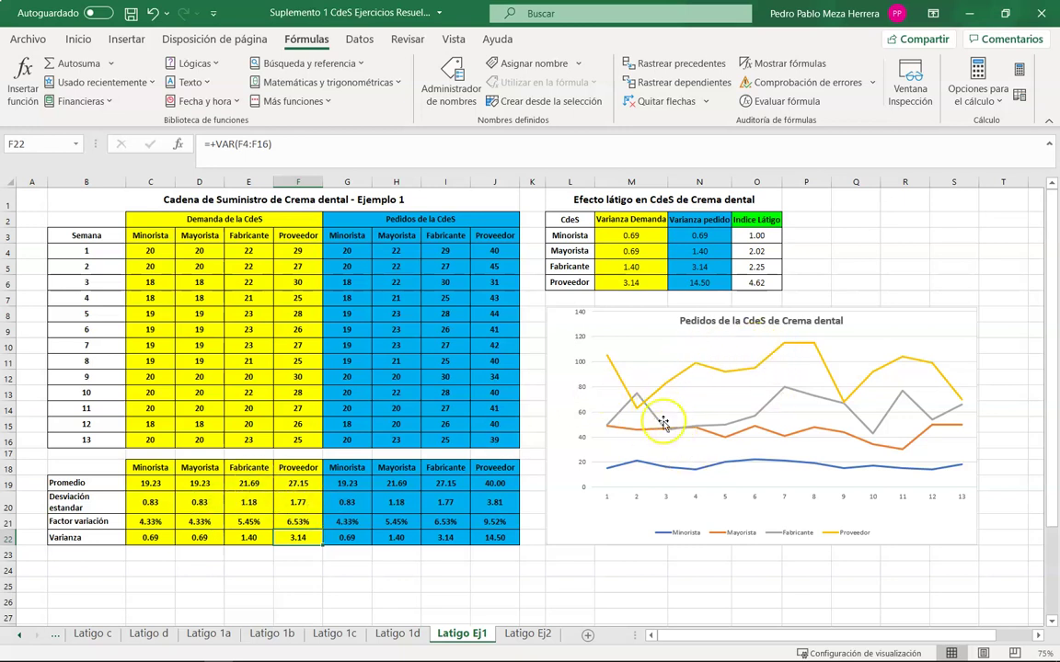
# Step: Select the weekly orders of all members in G4:J16 and examine the Fabricante and Proveedor series at week 6 in the orders chart
pyautogui.click(352, 256)
pyautogui.moveTo(352, 256); pyautogui.dragTo(519, 440)
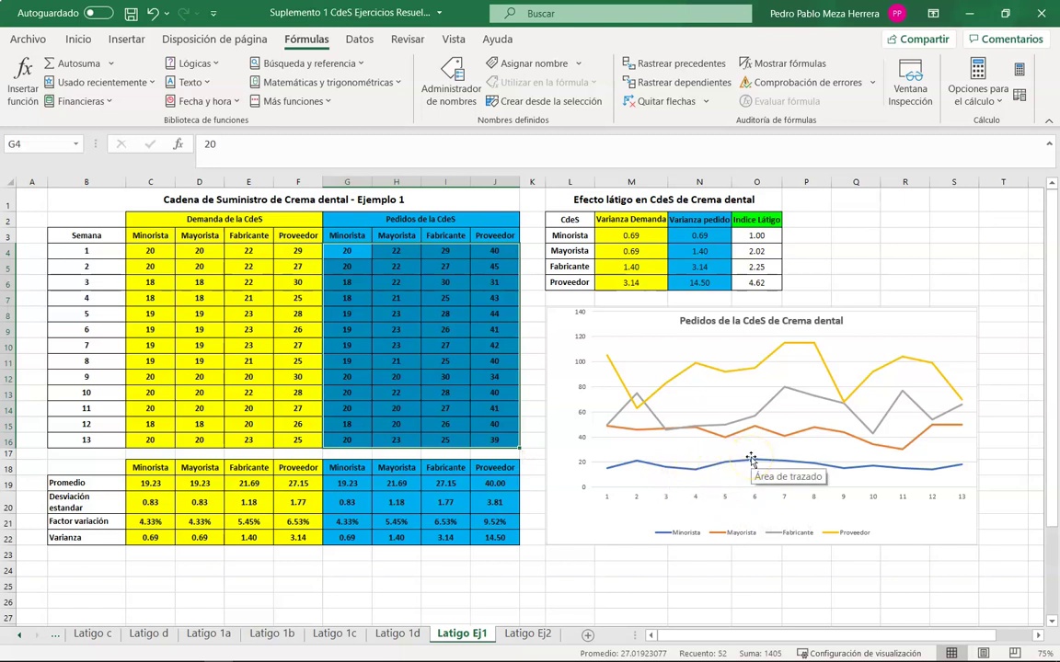
pyautogui.moveTo(756, 433)
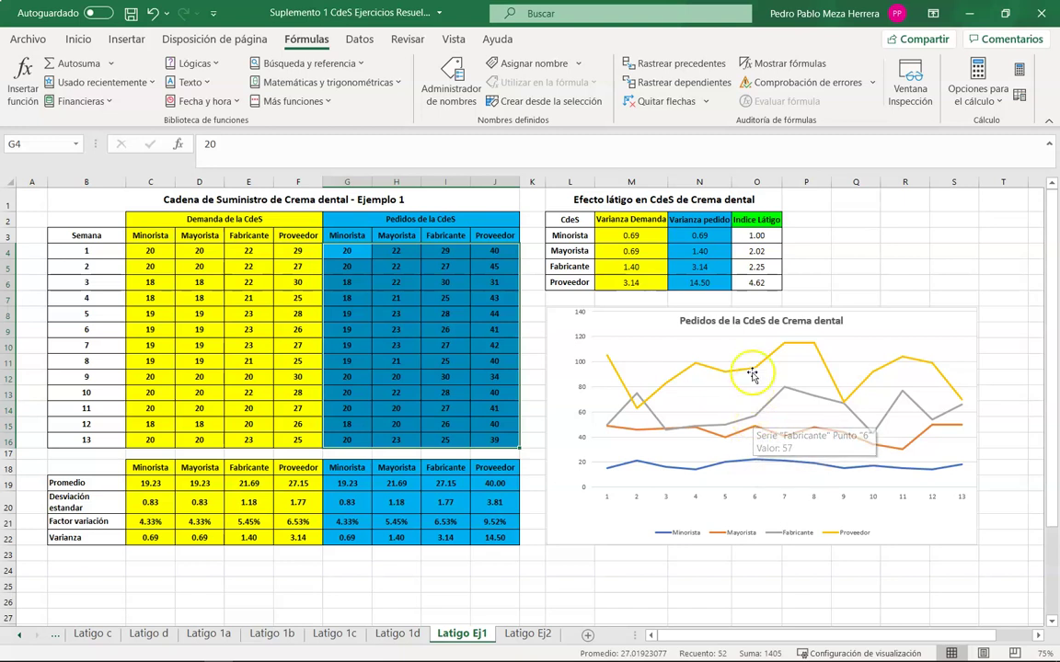
pyautogui.moveTo(752, 370)
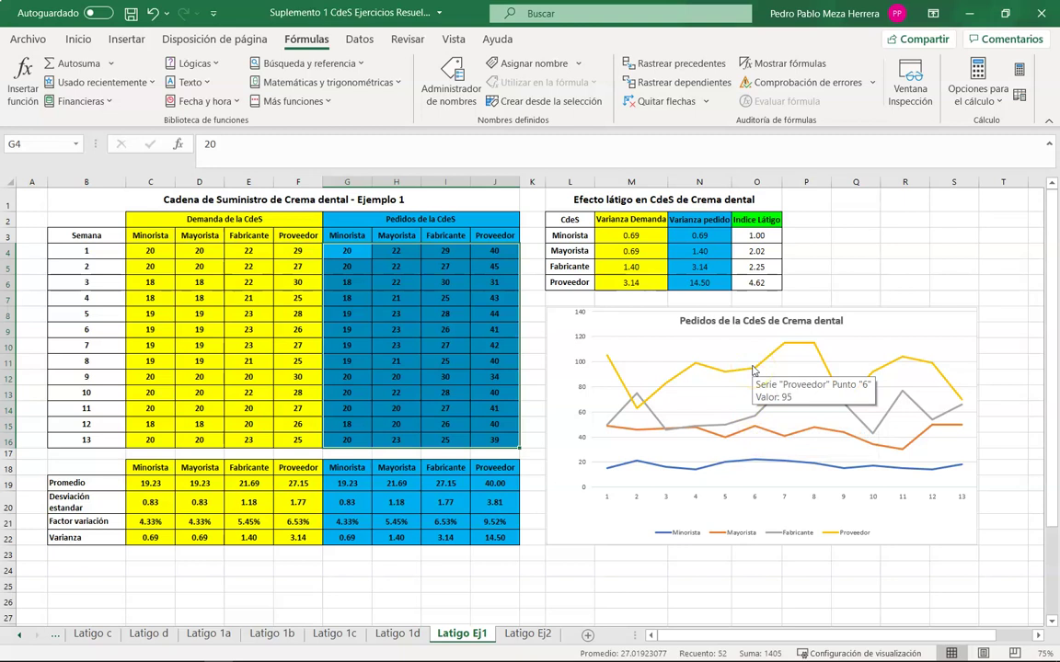
pyautogui.click(743, 478)
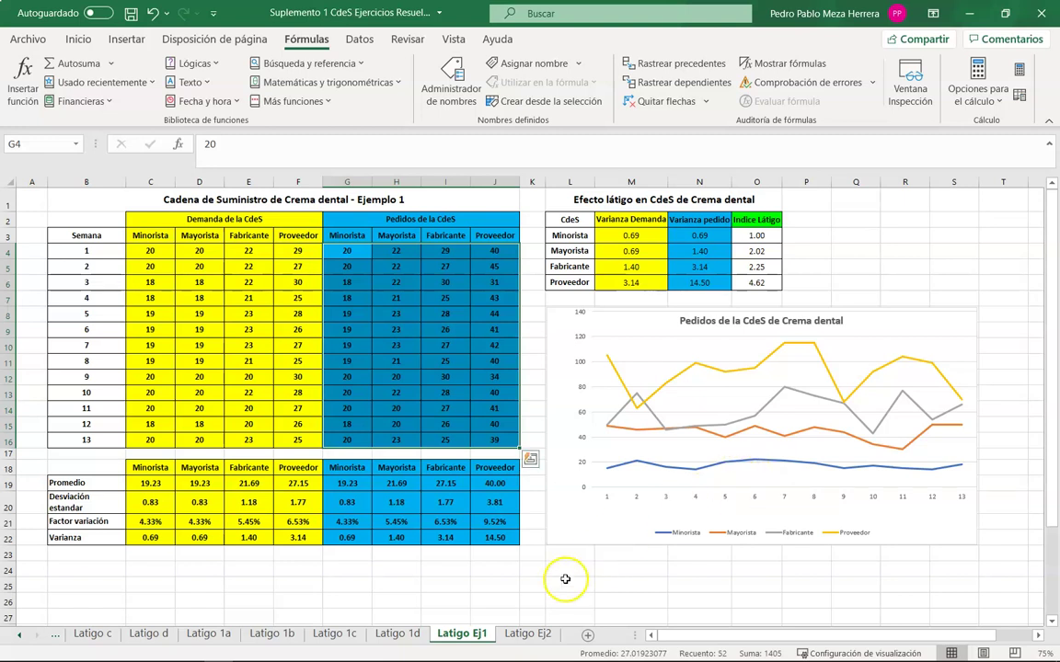
# Step: Review the Mayorista orders heading in H3 and the block of order statistics in G19:J22
pyautogui.click(396, 235)
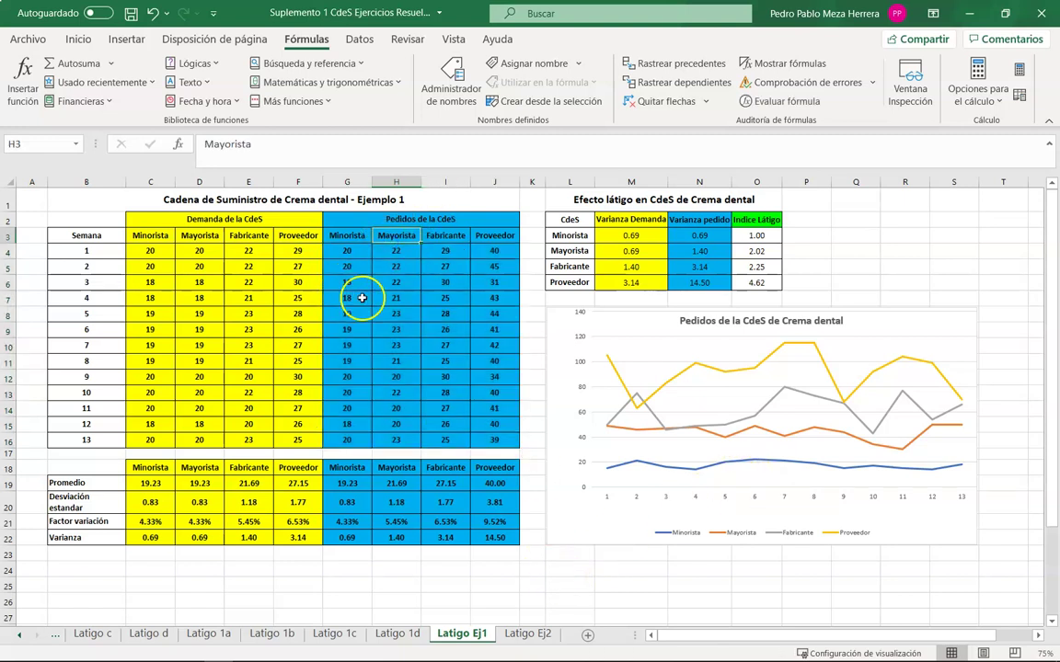
pyautogui.click(340, 483)
pyautogui.moveTo(340, 483); pyautogui.dragTo(494, 546)
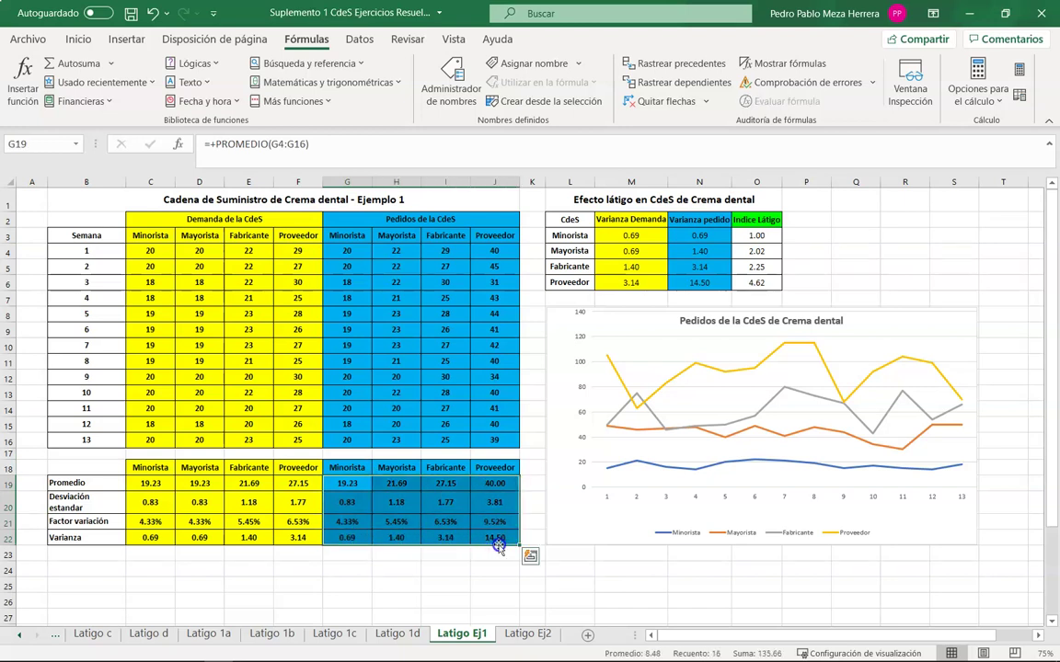
pyautogui.click(439, 580)
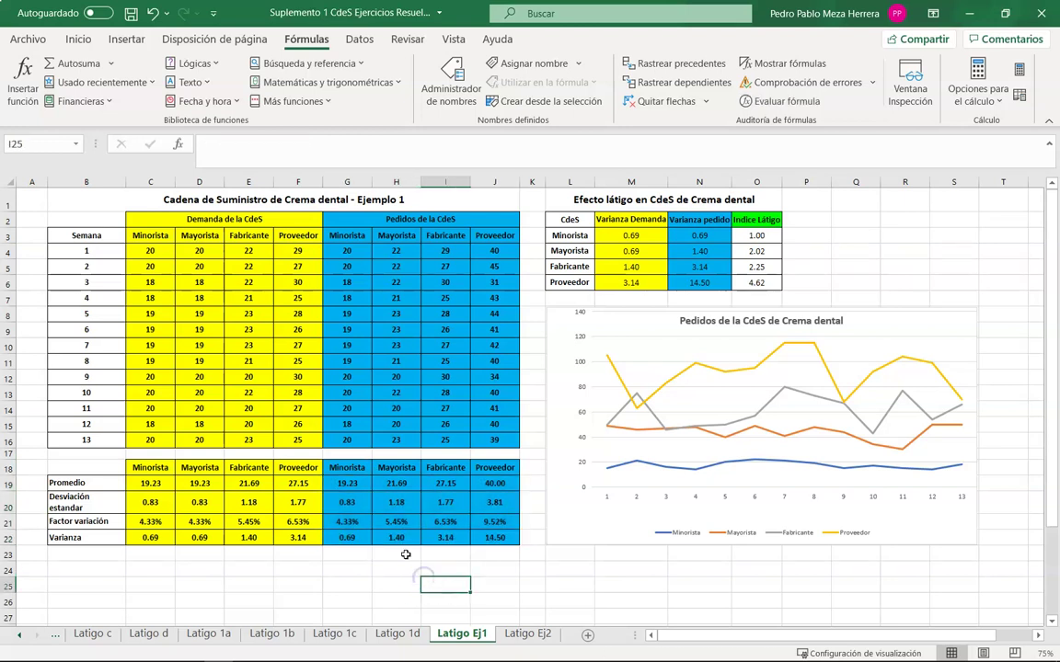
# Step: Examine the order "Factor variación" formulas in G21:J21 member by member, and the order variances in G22:J22
pyautogui.click(343, 522)
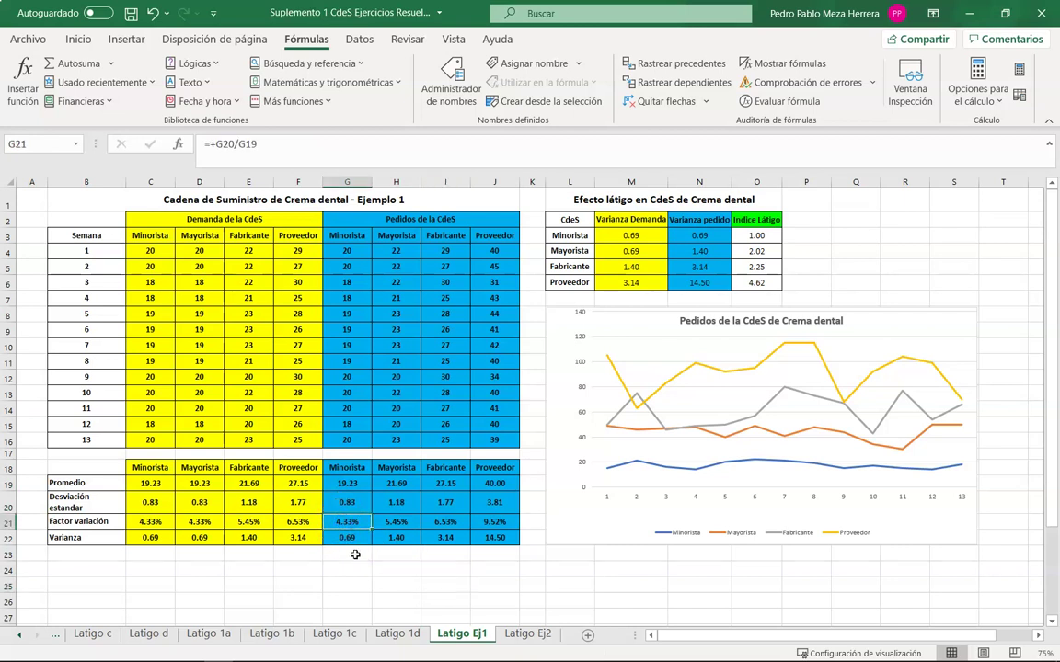
pyautogui.click(391, 522)
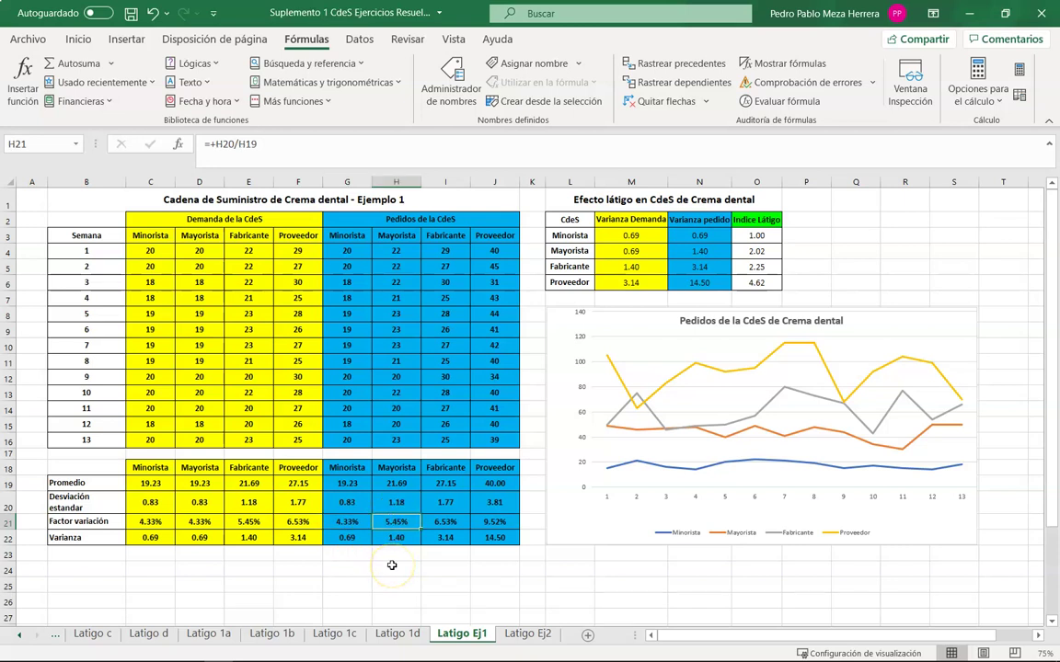
pyautogui.click(442, 521)
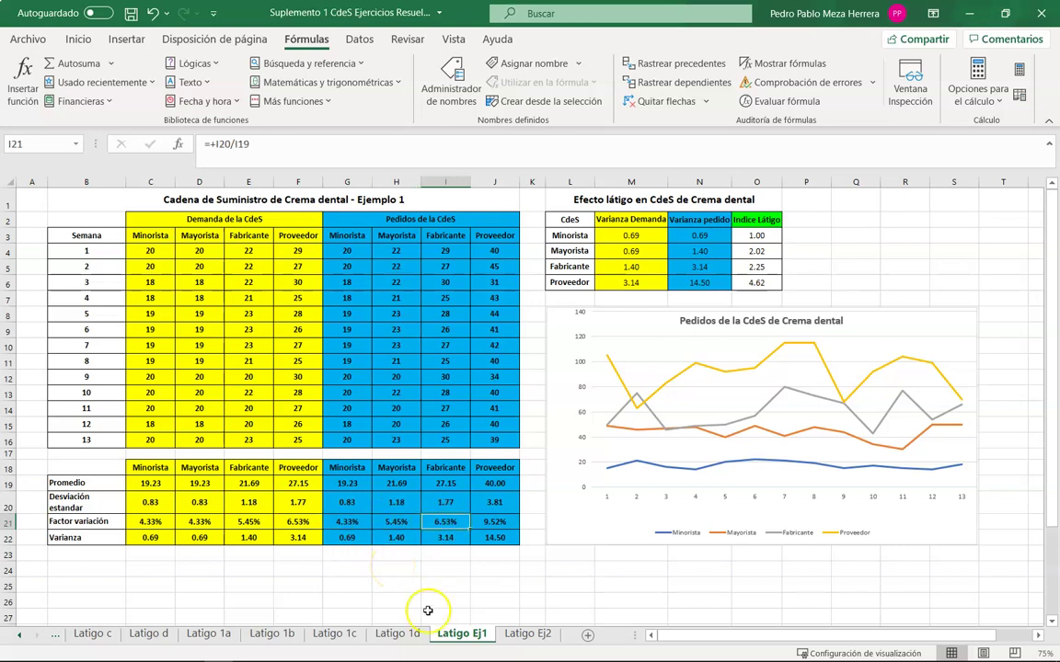
pyautogui.click(517, 521)
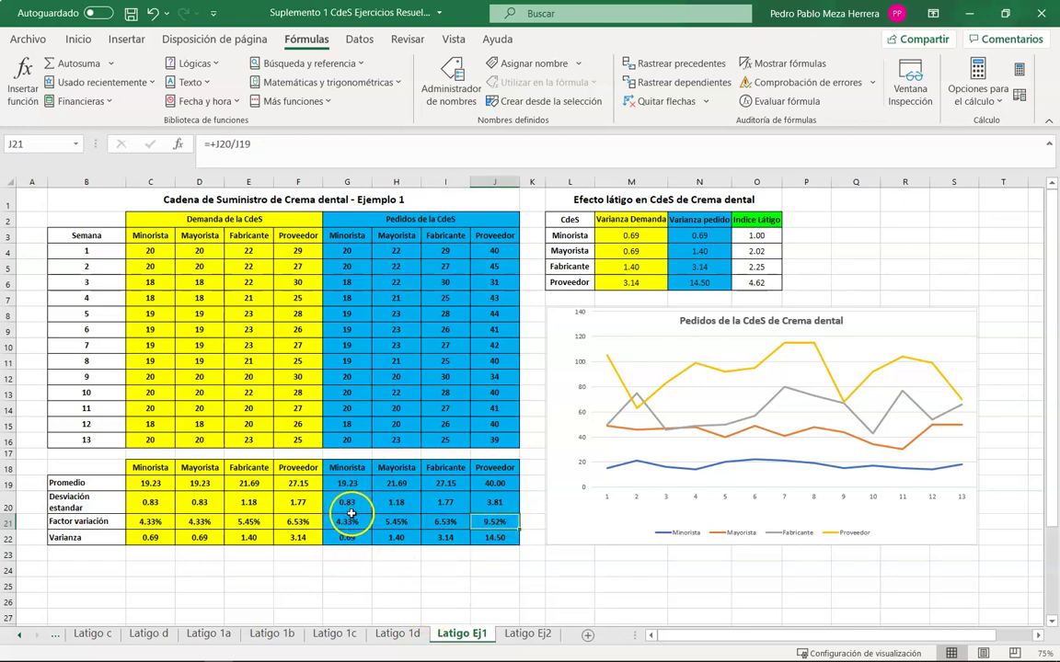
pyautogui.moveTo(351, 524); pyautogui.dragTo(489, 524)
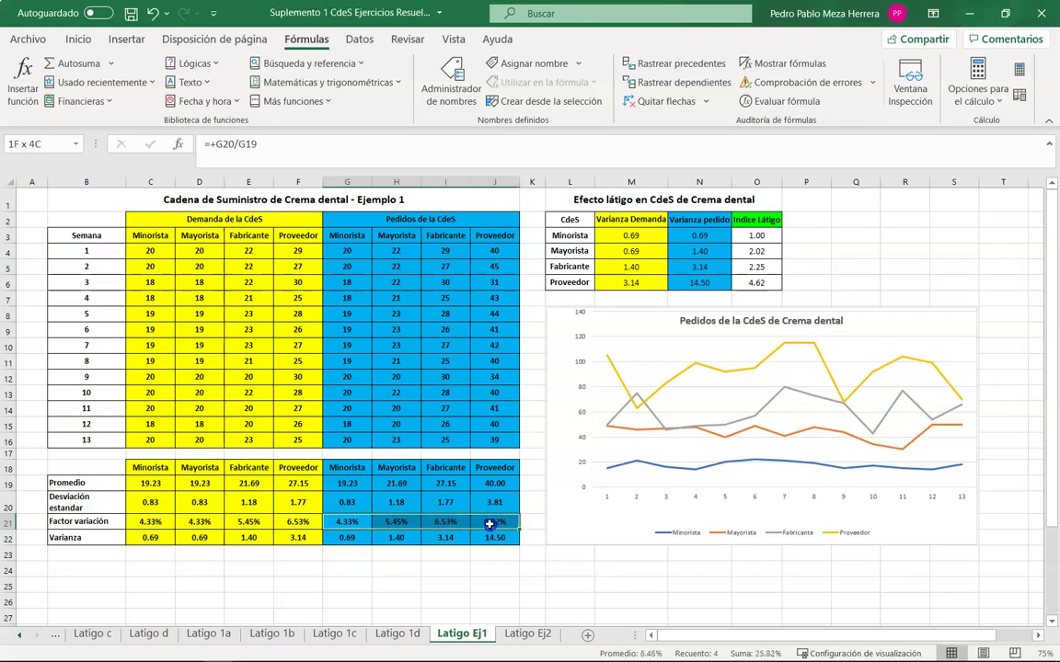
pyautogui.click(353, 540)
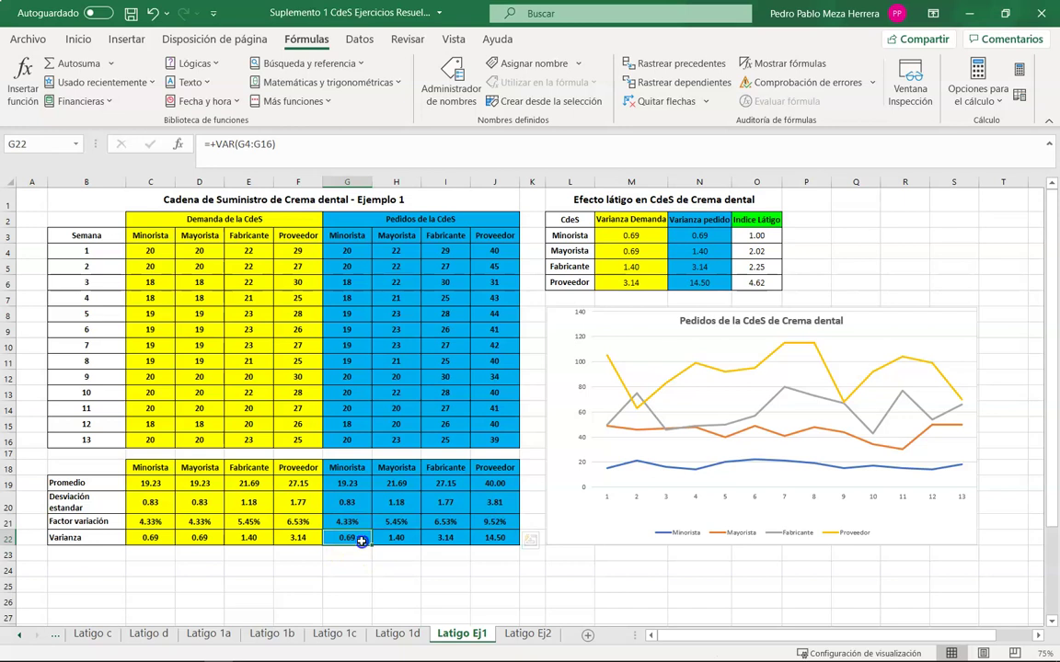
pyautogui.moveTo(370, 541); pyautogui.dragTo(497, 542)
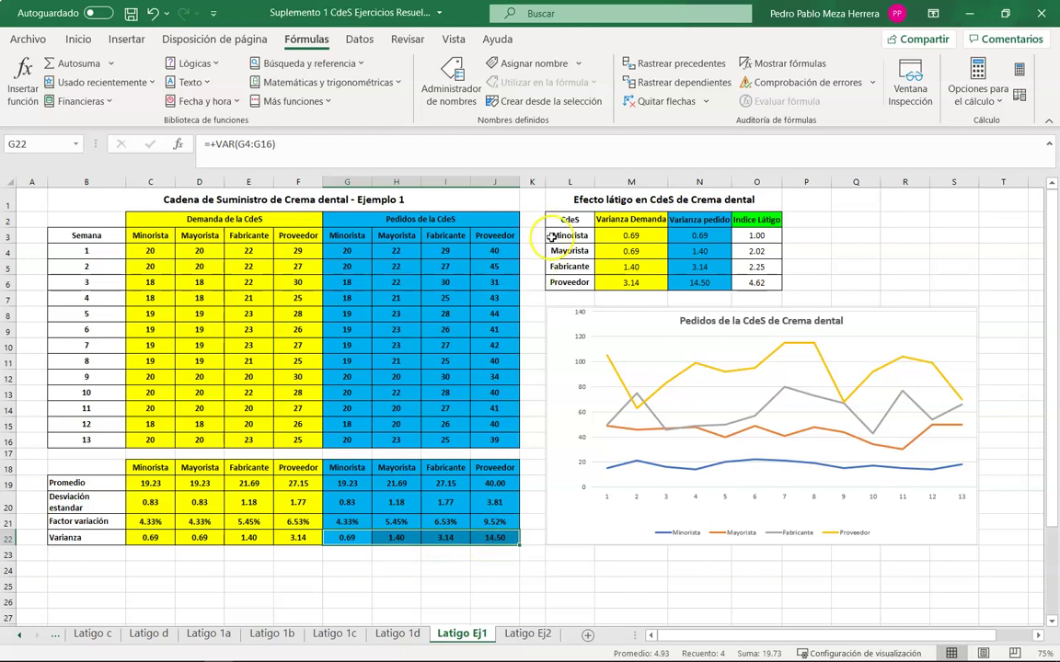
# Step: Check how the "Varianza Demanda" cells M3:M6 of the bullwhip table link to the demand variances in C22:F22
pyautogui.moveTo(620, 235); pyautogui.dragTo(615, 282)
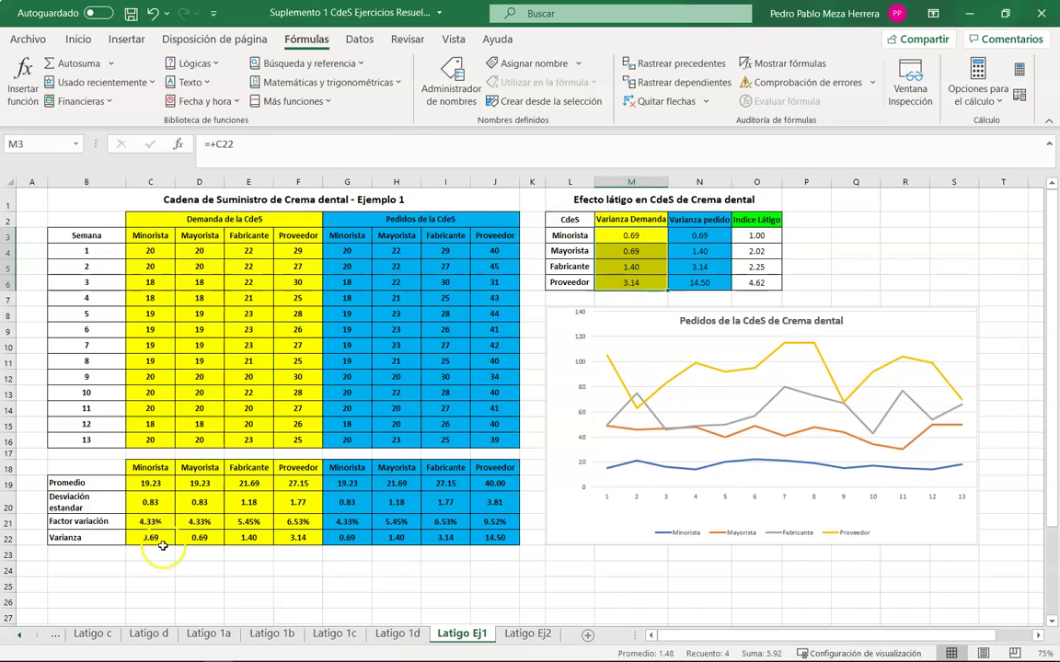
pyautogui.moveTo(150, 535); pyautogui.dragTo(309, 538)
pyautogui.moveTo(622, 233)
pyautogui.mouseDown()
pyautogui.moveTo(625, 278)
pyautogui.moveTo(631, 231)
pyautogui.mouseUp()
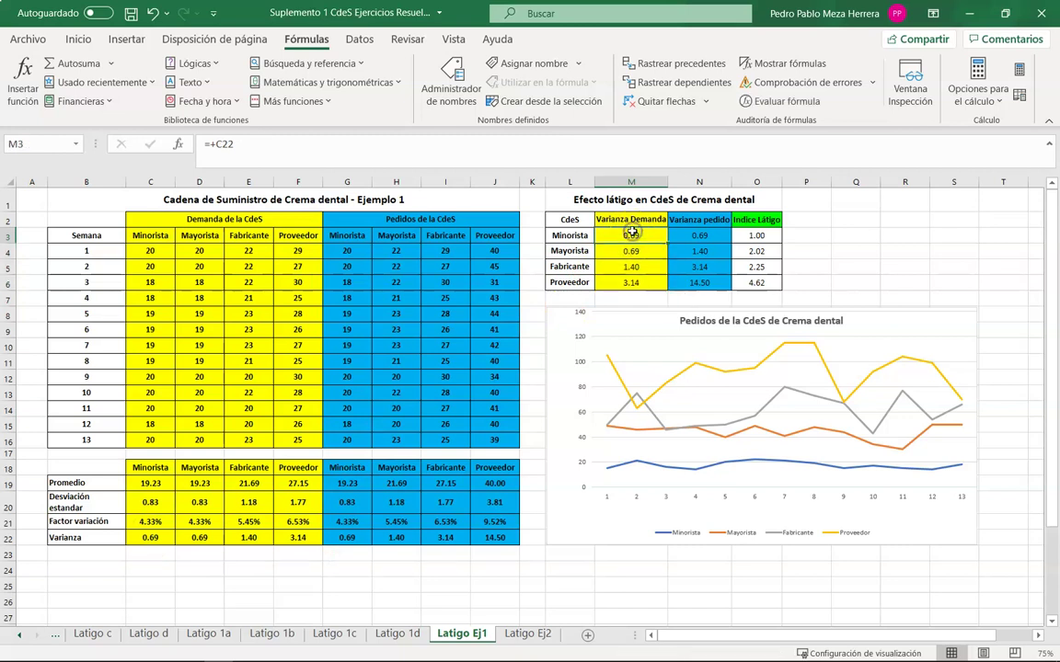
pyautogui.click(150, 537)
pyautogui.click(631, 250)
pyautogui.click(631, 269)
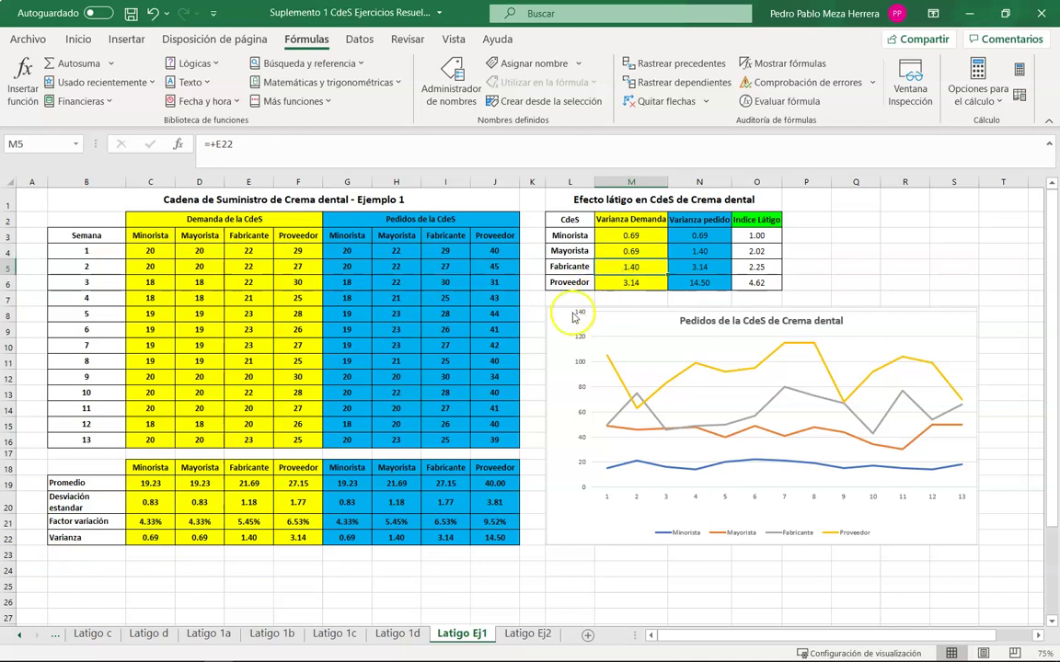
# Step: Trace the precedents of the "Varianza pedido" cells N3:N6 back to the order variances in G22:J22
pyautogui.click(677, 235)
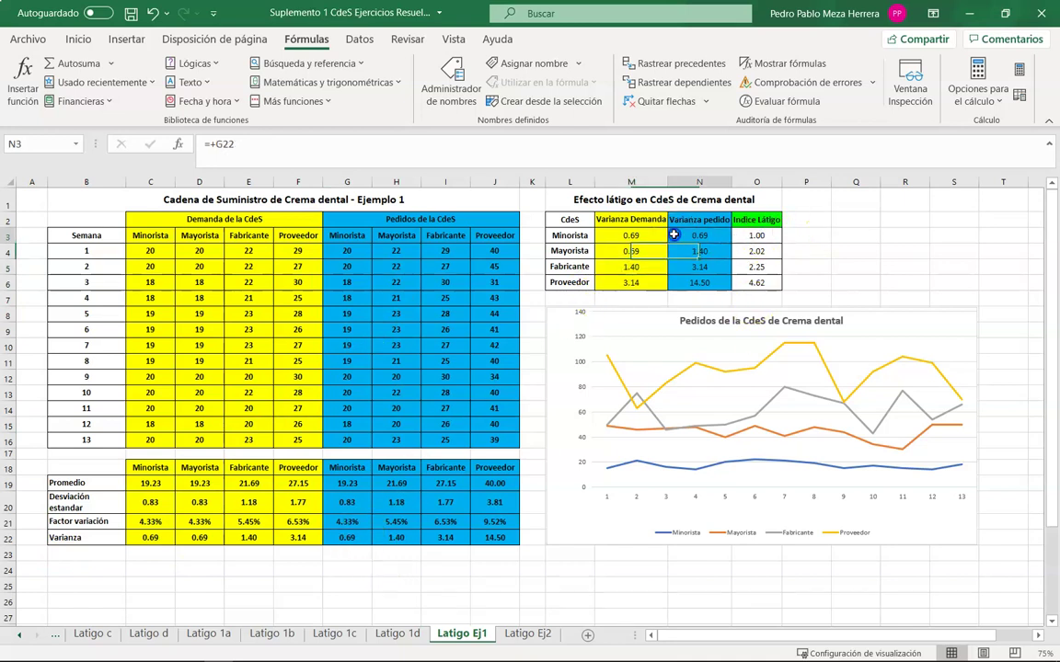
pyautogui.click(659, 70)
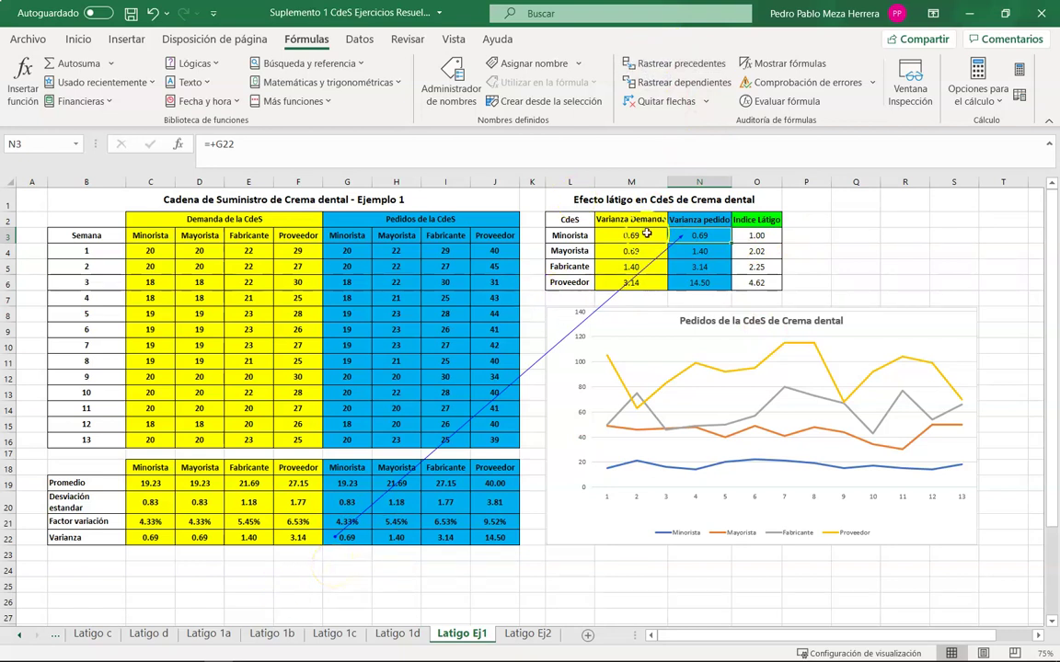
pyautogui.moveTo(700, 251); pyautogui.dragTo(700, 282)
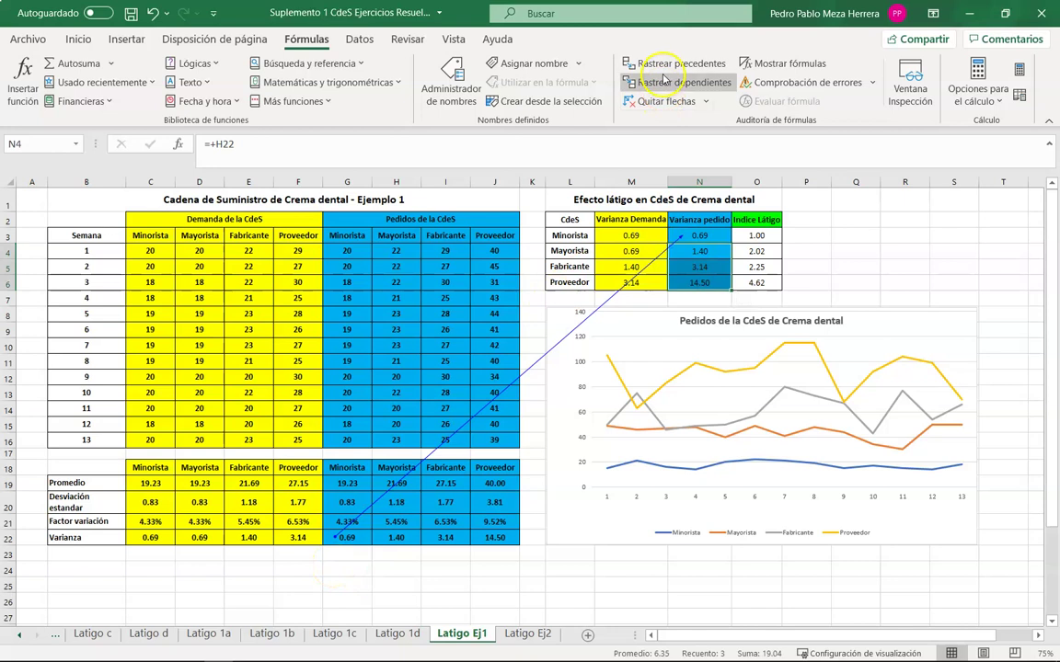
pyautogui.click(659, 67)
pyautogui.click(458, 534)
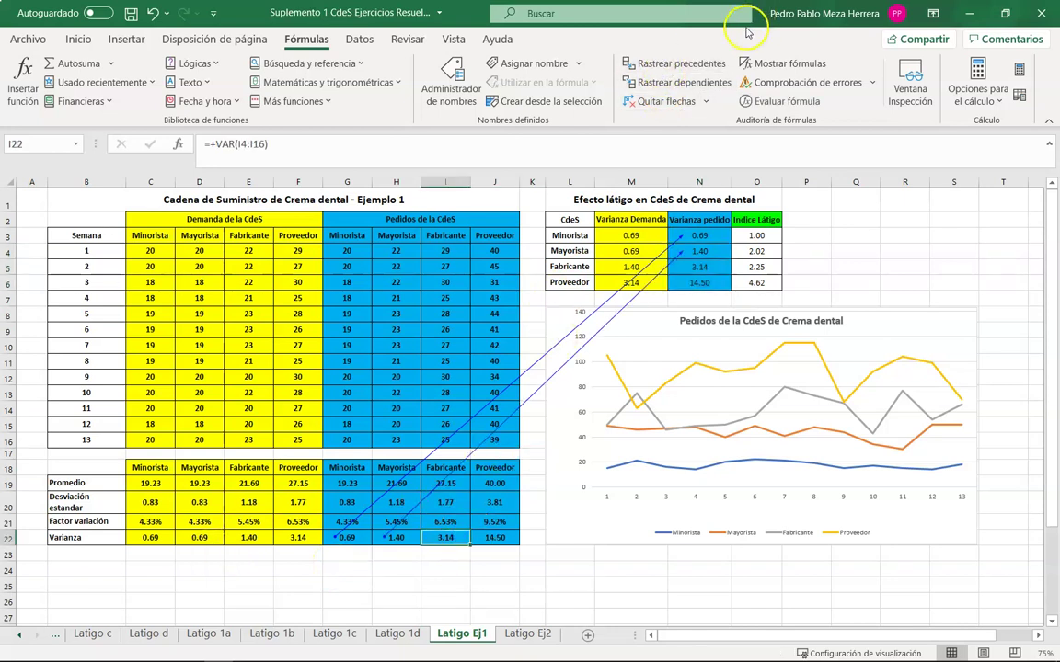
pyautogui.click(672, 72)
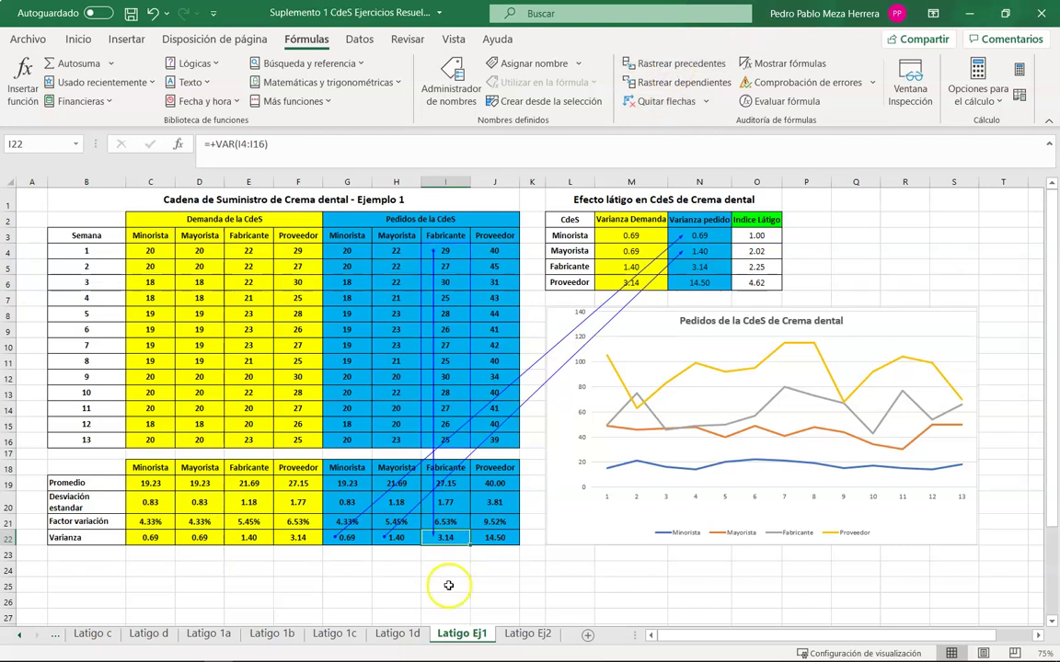
pyautogui.click(697, 267)
pyautogui.click(682, 65)
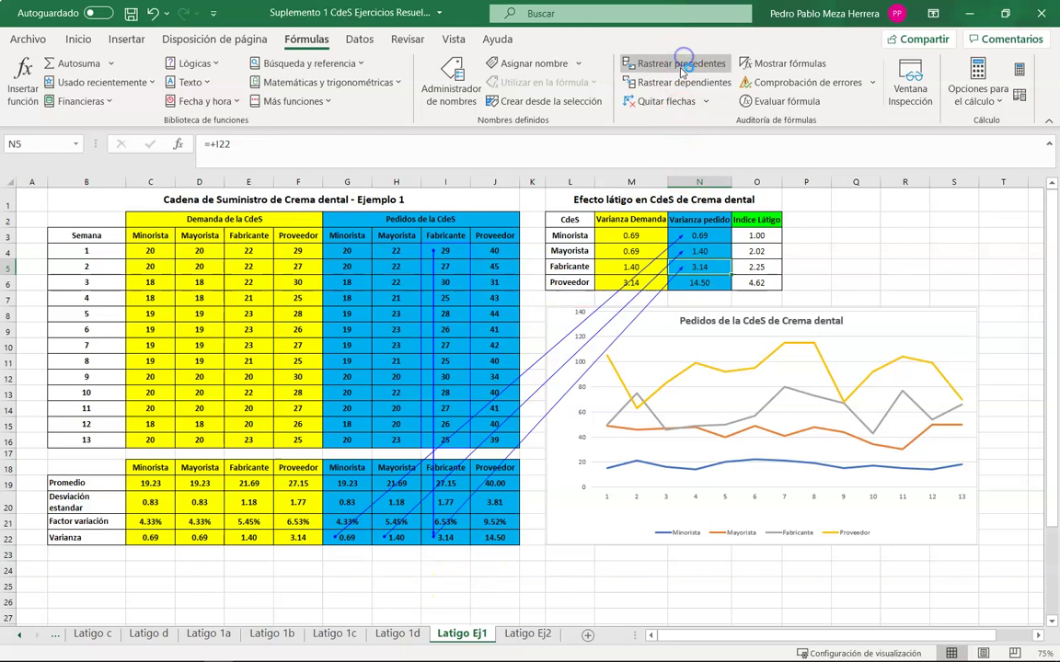
pyautogui.click(697, 282)
pyautogui.click(634, 64)
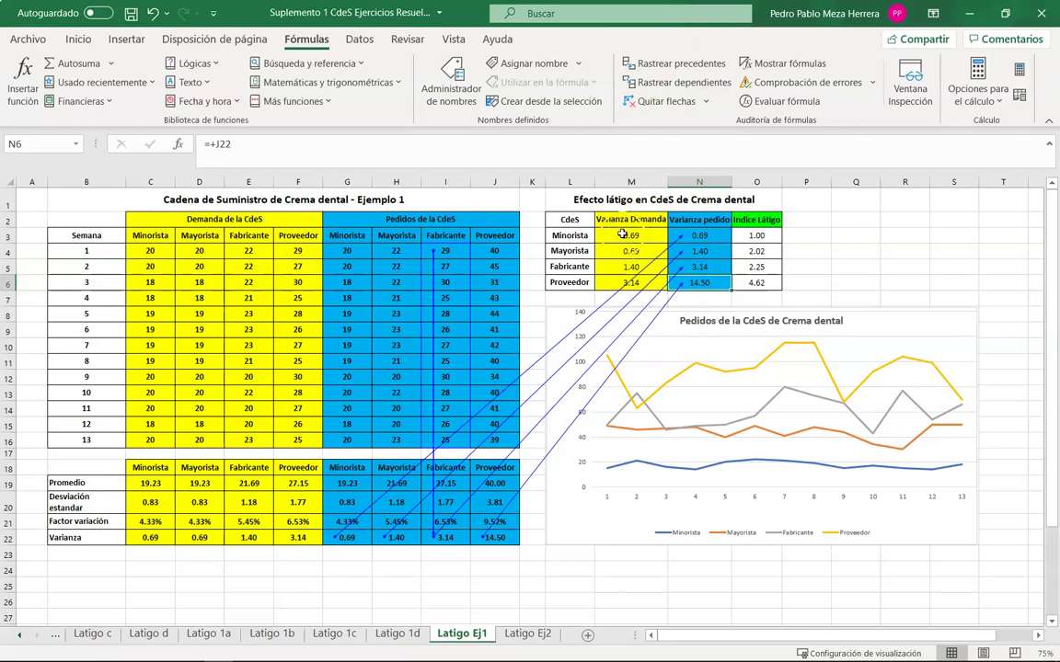
# Step: Trace the precedents of the "Varianza Demanda" cells M3:M6 back to the demand variances in C22:F22, then remove all tracing arrows
pyautogui.moveTo(622, 235); pyautogui.dragTo(630, 281)
pyautogui.click(656, 58)
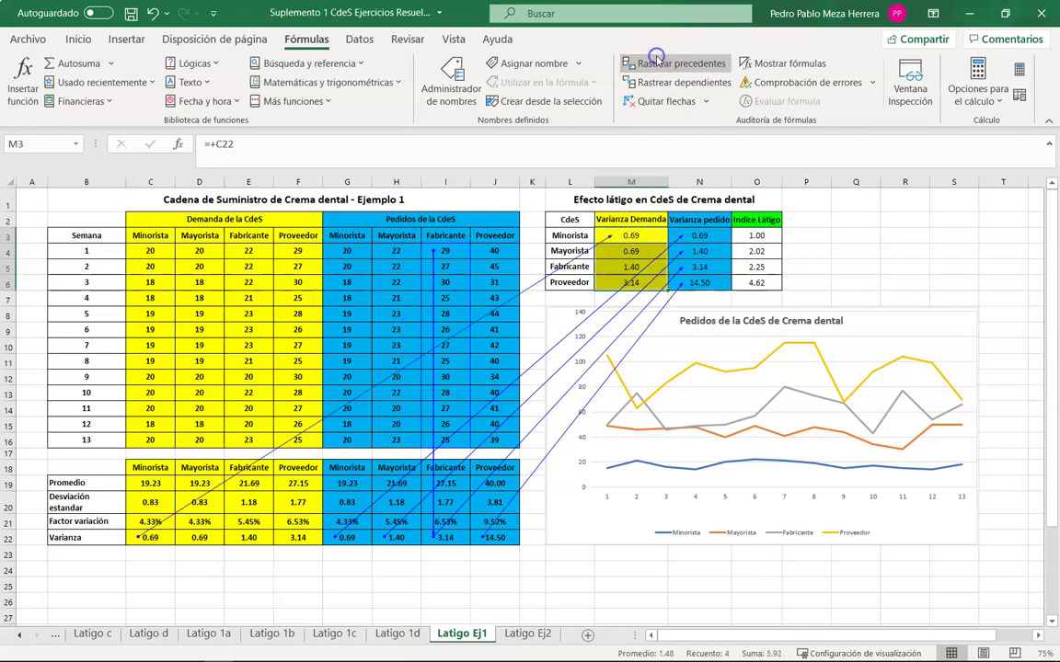
pyautogui.click(607, 247)
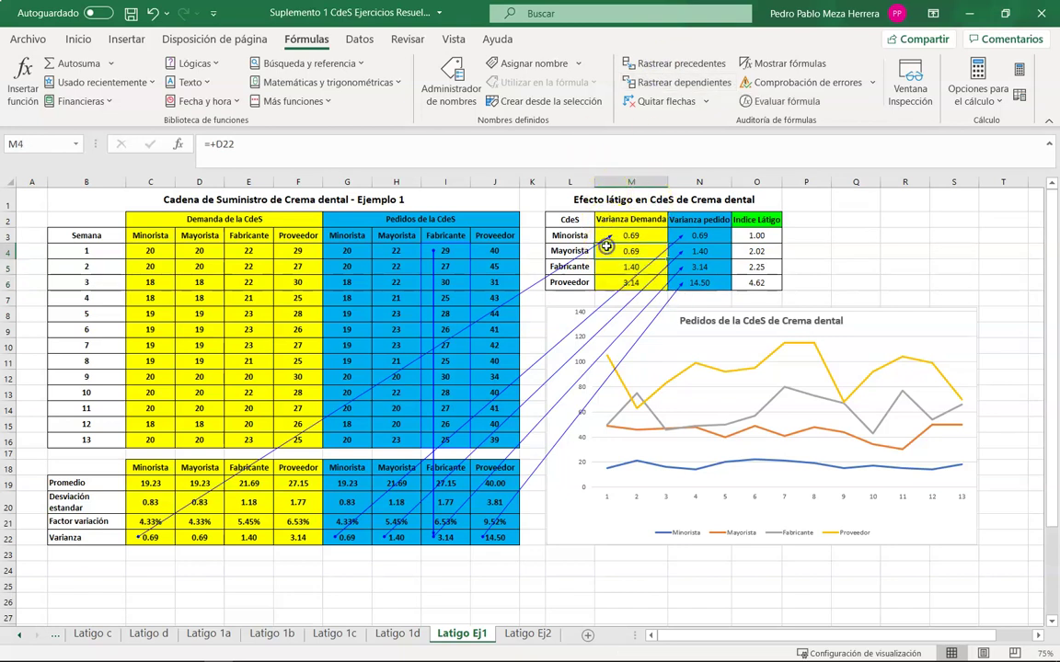
pyautogui.click(657, 63)
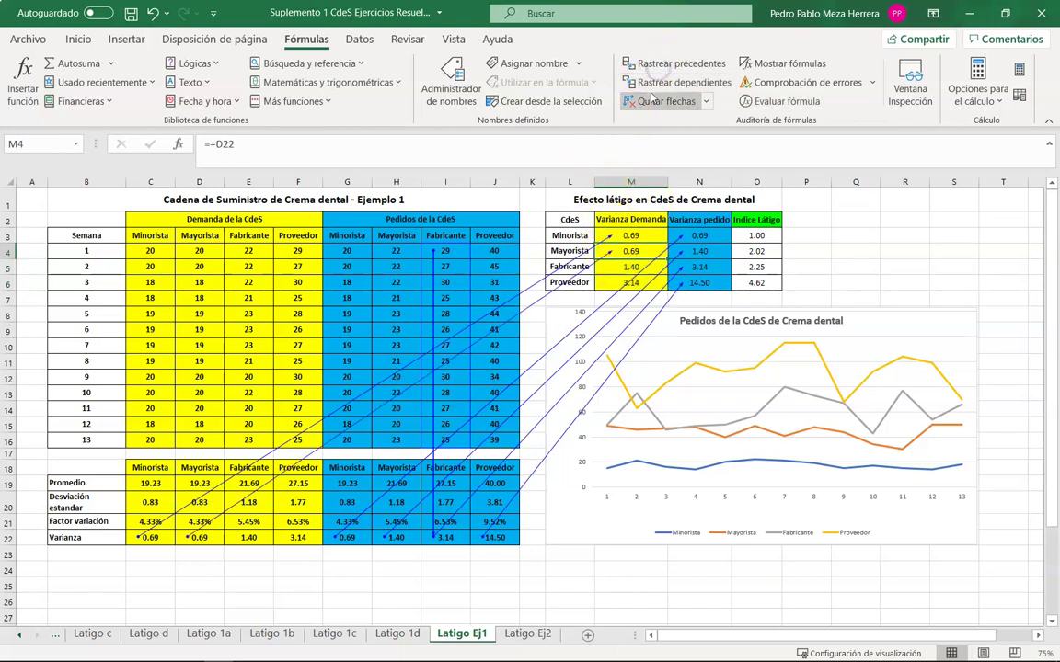
pyautogui.click(612, 272)
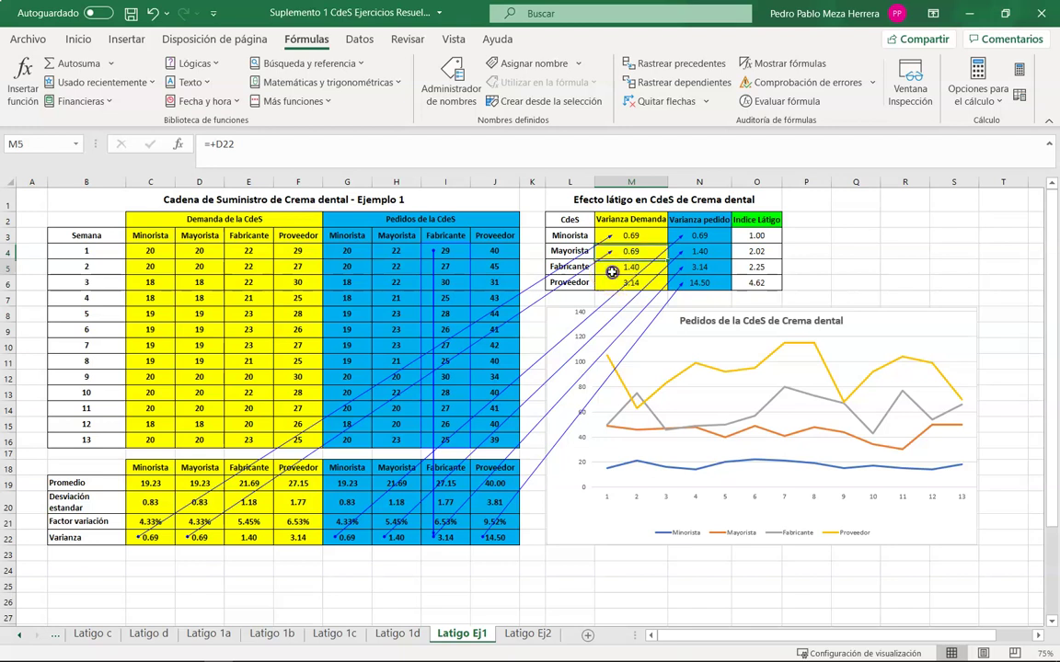
pyautogui.click(661, 61)
pyautogui.click(607, 283)
pyautogui.click(644, 63)
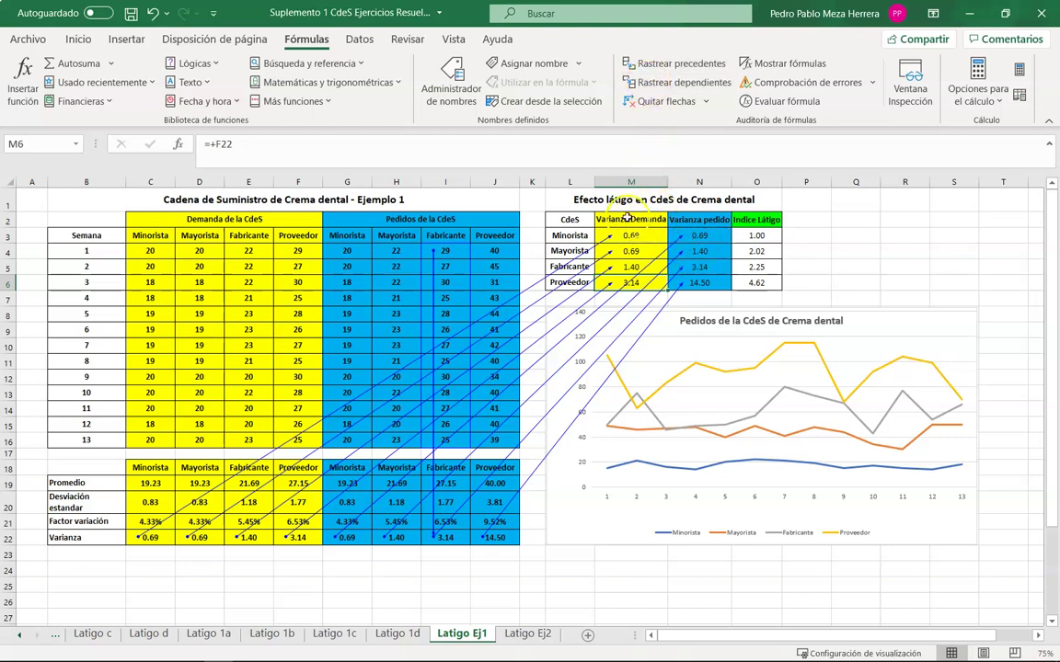
pyautogui.click(662, 104)
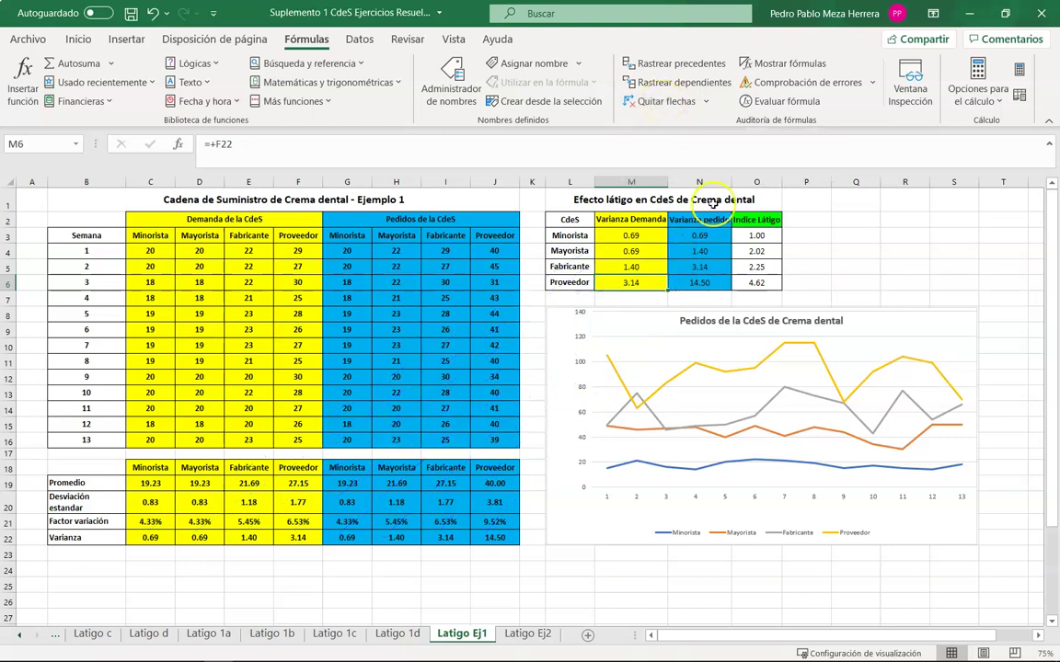
# Step: Trace the precedents of each "Indice Látigo" cell in O3:O6 to its two variances, then remove the arrows
pyautogui.click(763, 235)
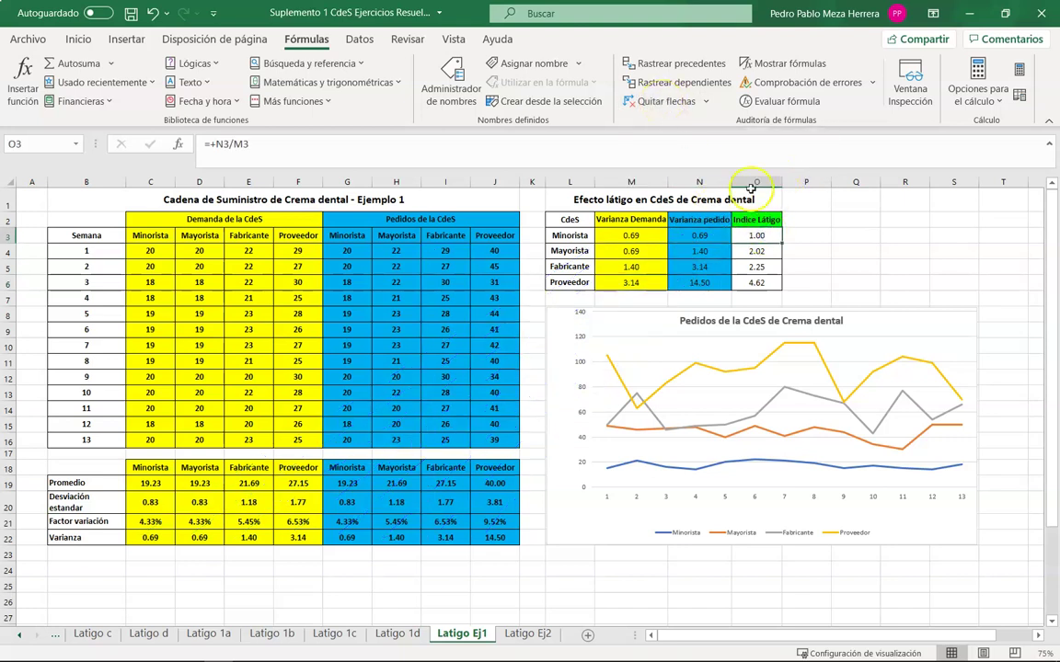
pyautogui.click(671, 67)
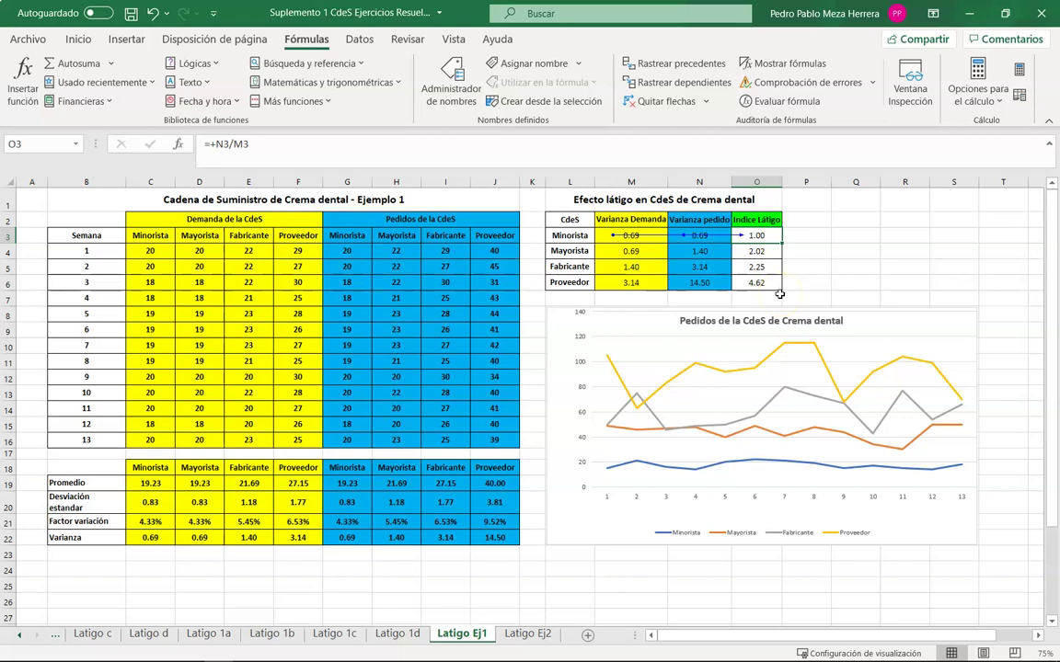
pyautogui.click(764, 251)
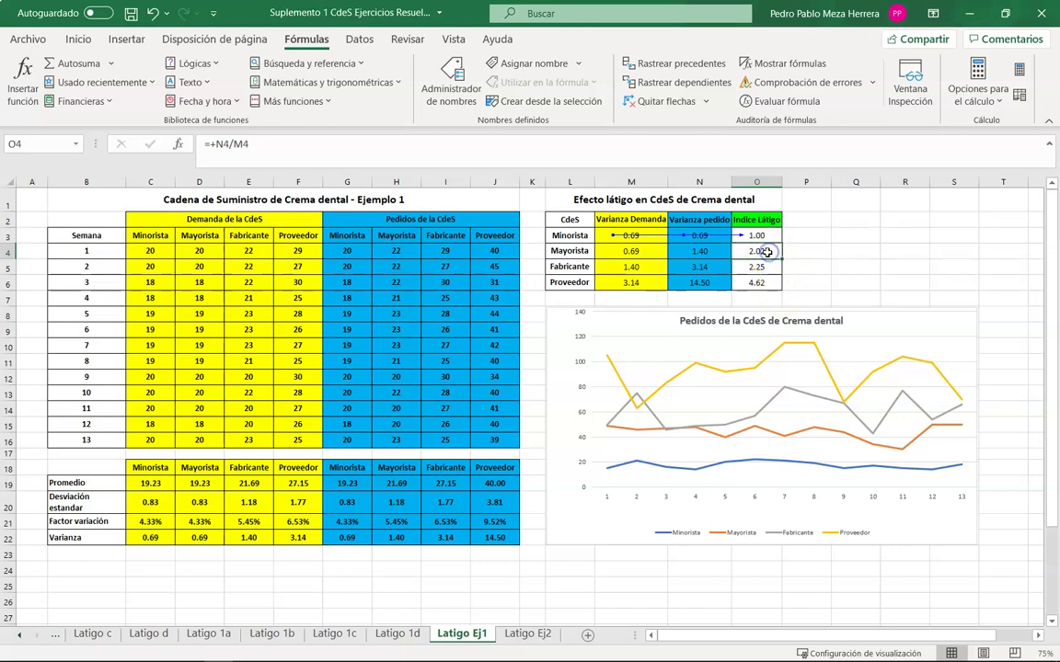
pyautogui.click(676, 62)
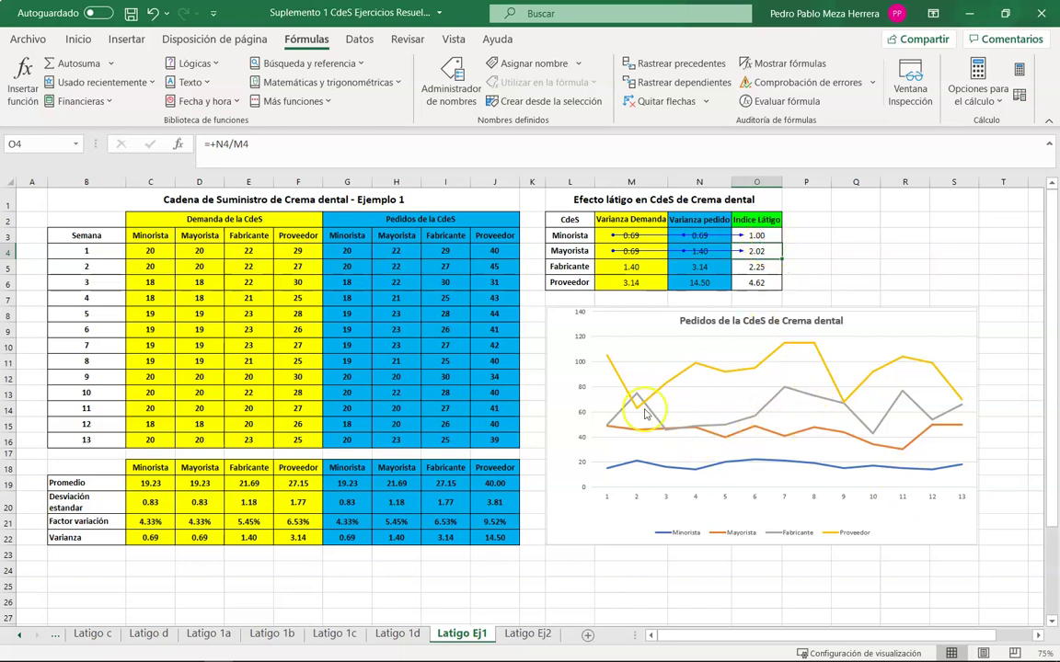
pyautogui.click(745, 267)
pyautogui.click(707, 62)
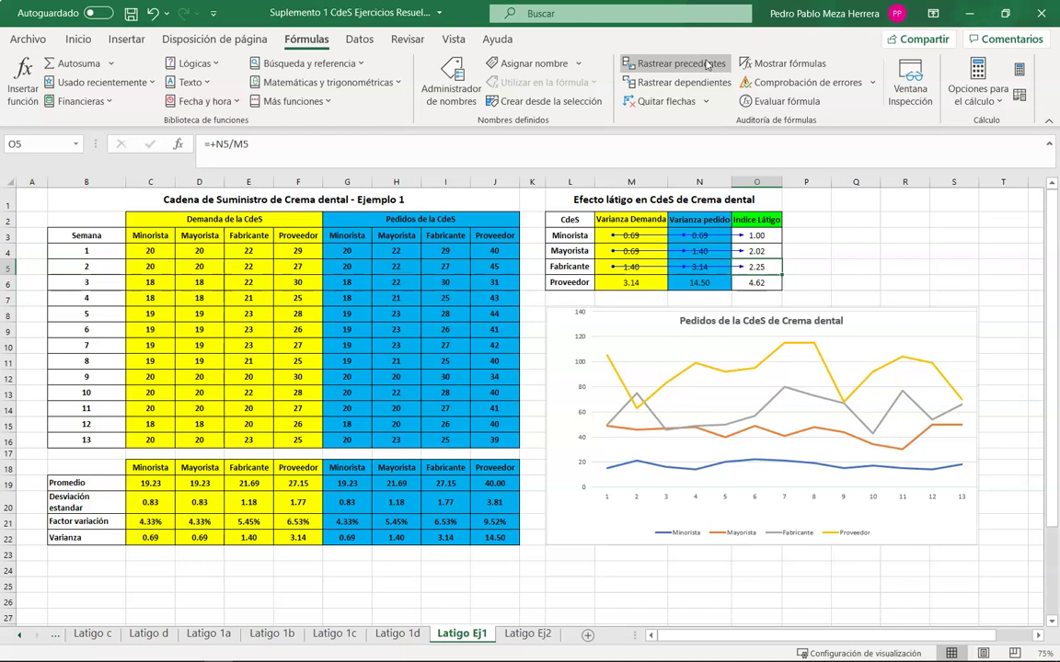
pyautogui.click(763, 251)
pyautogui.click(756, 281)
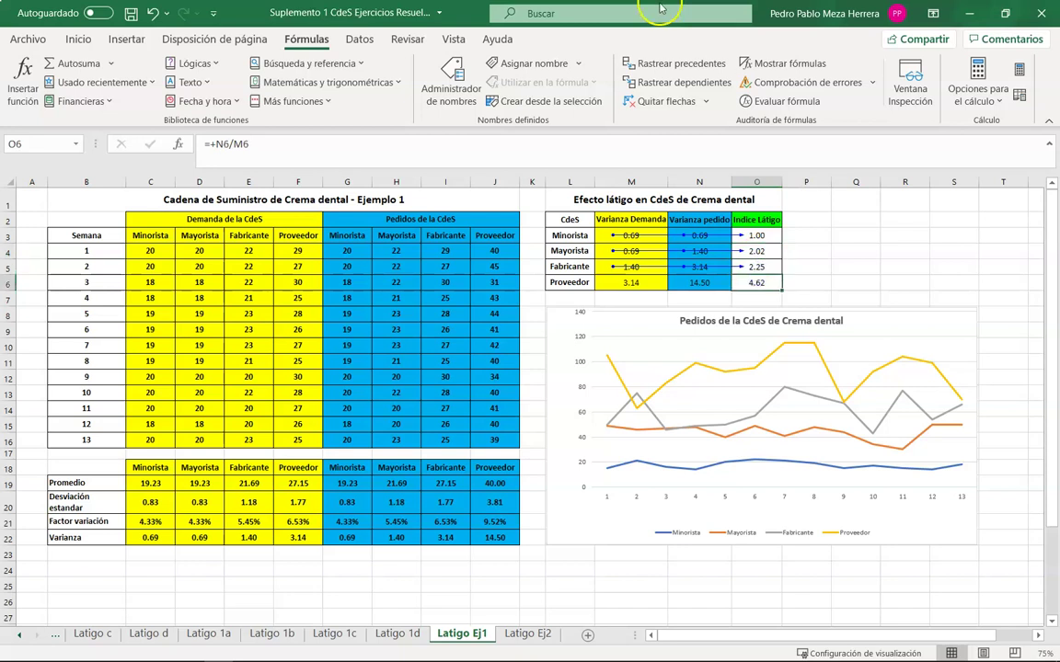
pyautogui.click(650, 69)
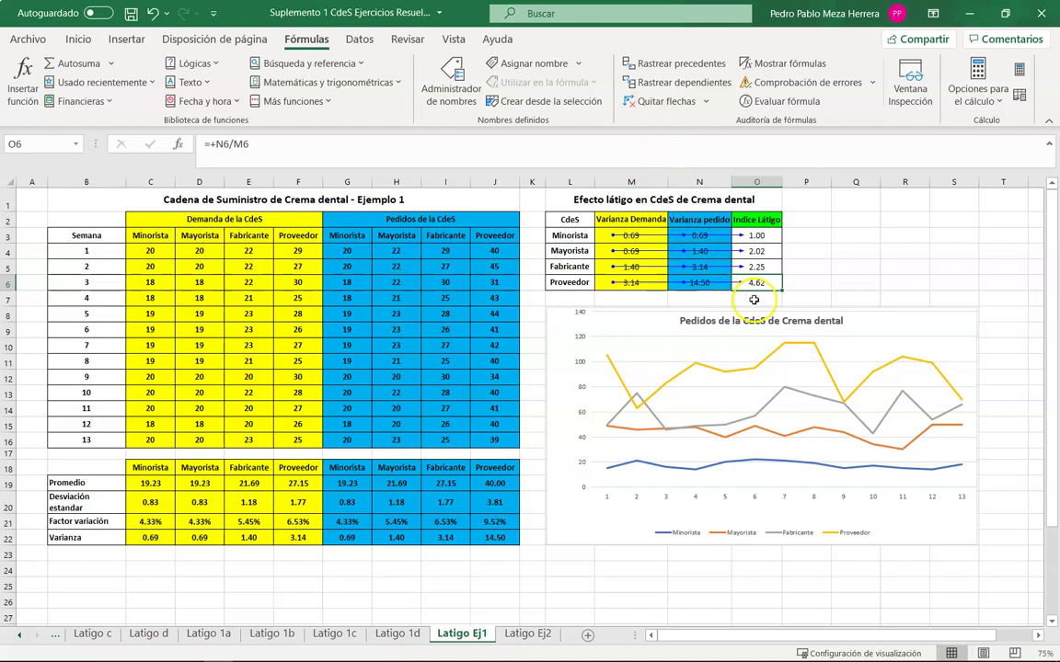
pyautogui.moveTo(769, 237)
pyautogui.mouseDown()
pyautogui.moveTo(762, 300)
pyautogui.moveTo(763, 286)
pyautogui.mouseUp()
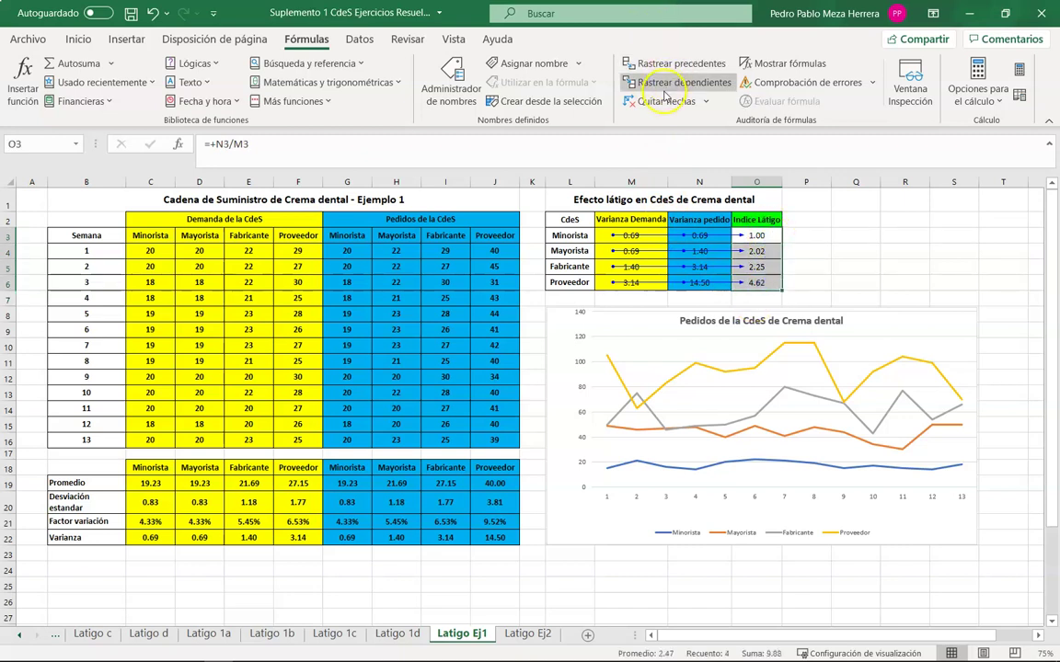
pyautogui.click(662, 103)
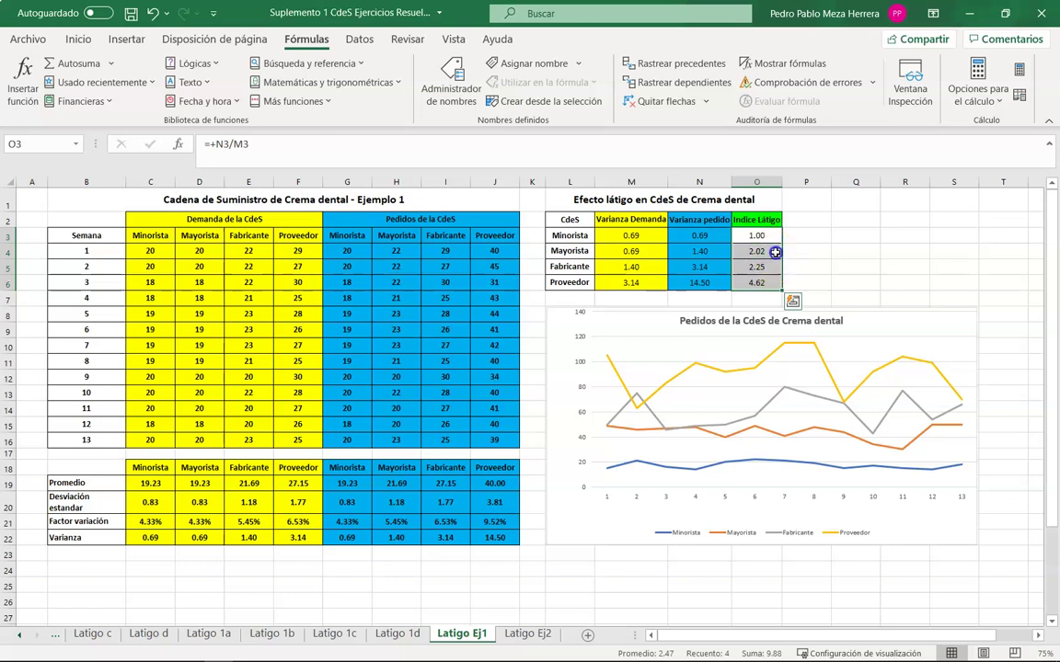
# Step: Examine the "Indice Látigo" formulas from Mayorista to Proveedor and select the whole index range O3:O6
pyautogui.press('Down')
pyautogui.click(771, 267)
pyautogui.click(764, 283)
pyautogui.click(768, 239)
pyautogui.moveTo(768, 245); pyautogui.dragTo(766, 278)
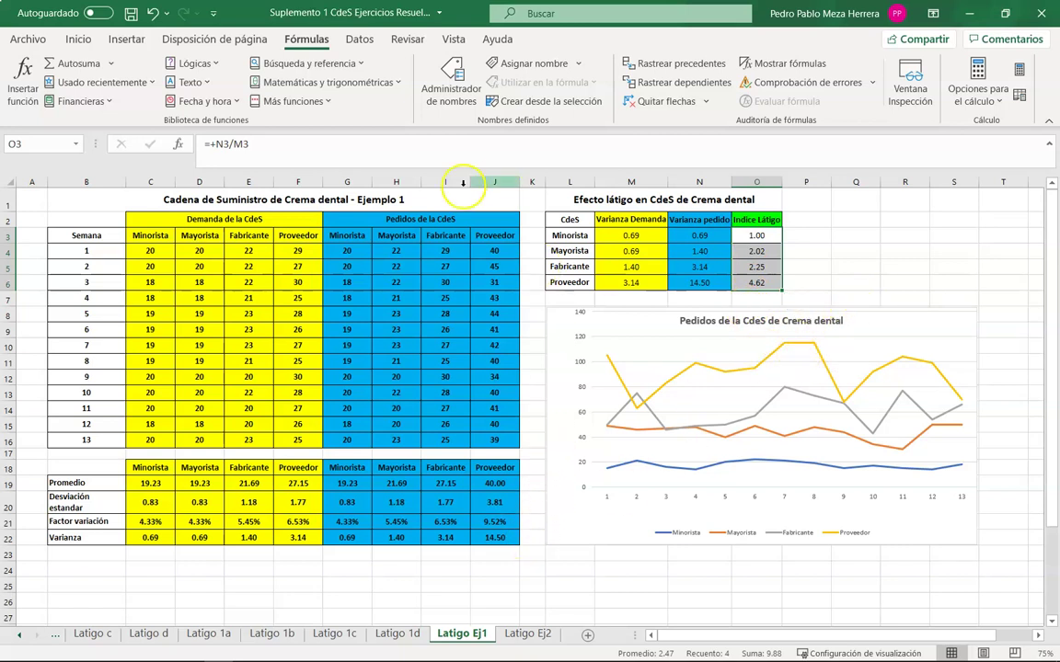
# Step: Compare the order variances in G22:J22 and the demand variances in C22:F22 with the bullwhip indices in O3:O6
pyautogui.click(350, 536)
pyautogui.moveTo(364, 536); pyautogui.dragTo(485, 537)
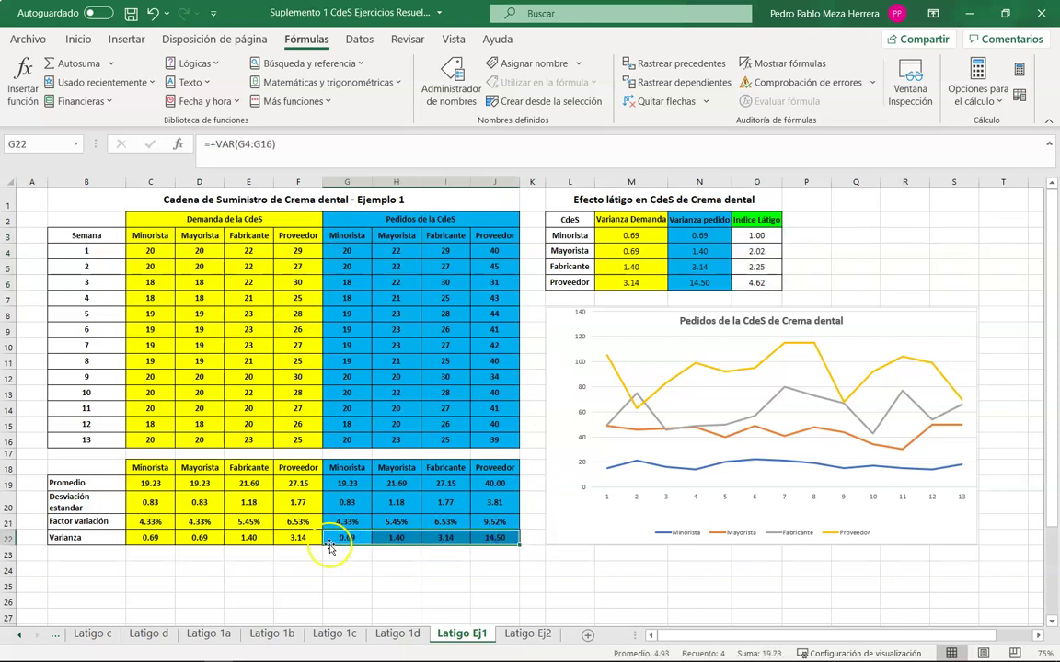
pyautogui.moveTo(143, 537); pyautogui.dragTo(288, 541)
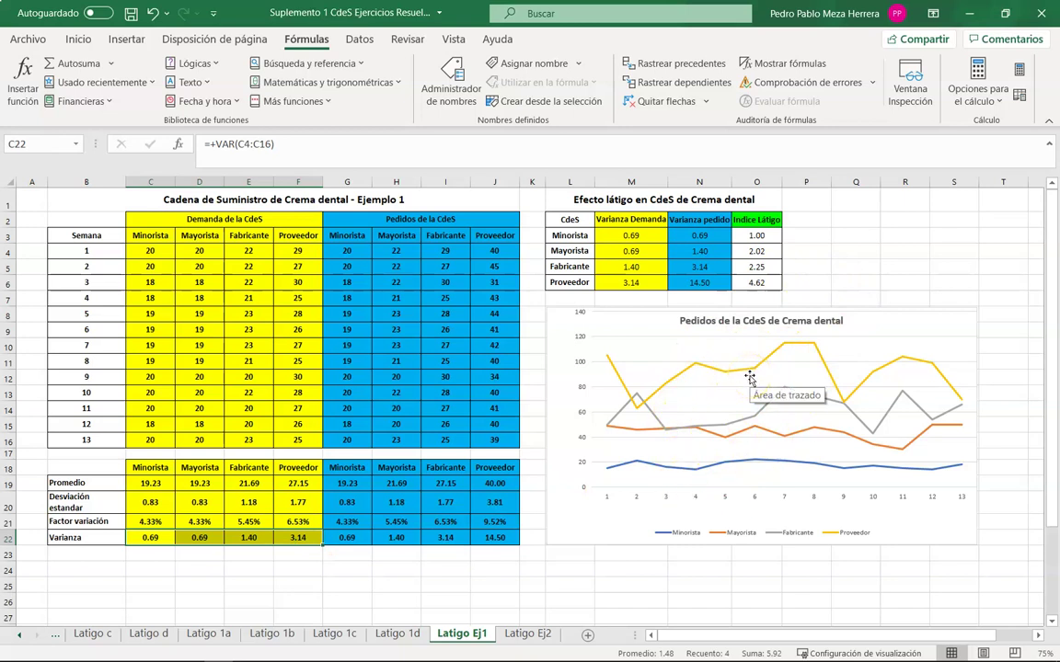
pyautogui.moveTo(757, 236); pyautogui.dragTo(756, 286)
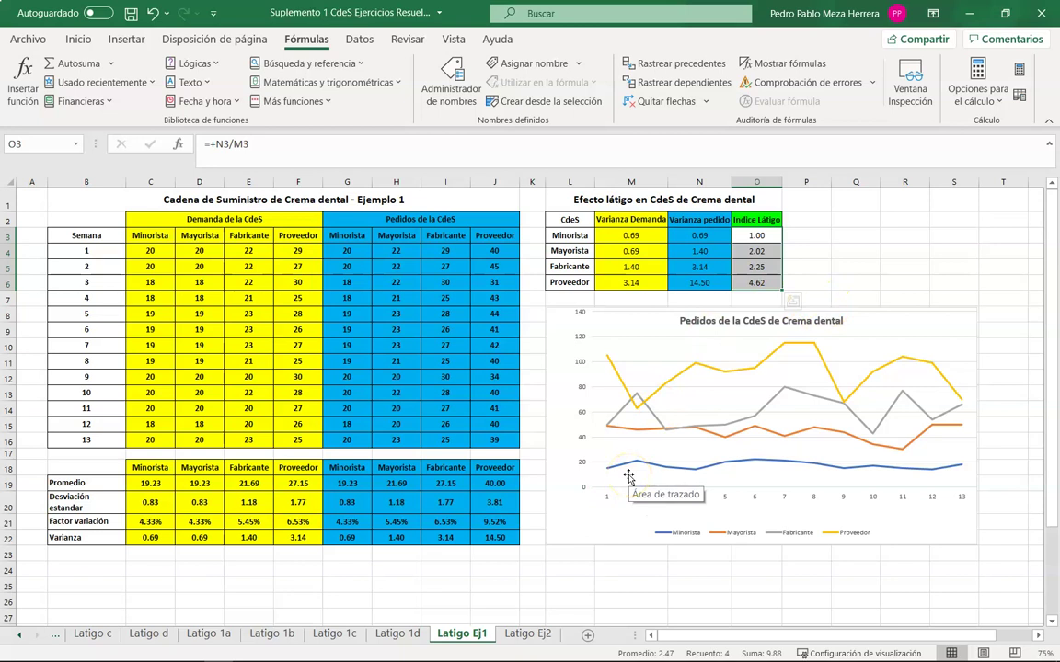
# Step: Review the bullwhip index member by member from Minorista in O3 downwards, and select the indices O4:O6
pyautogui.click(744, 238)
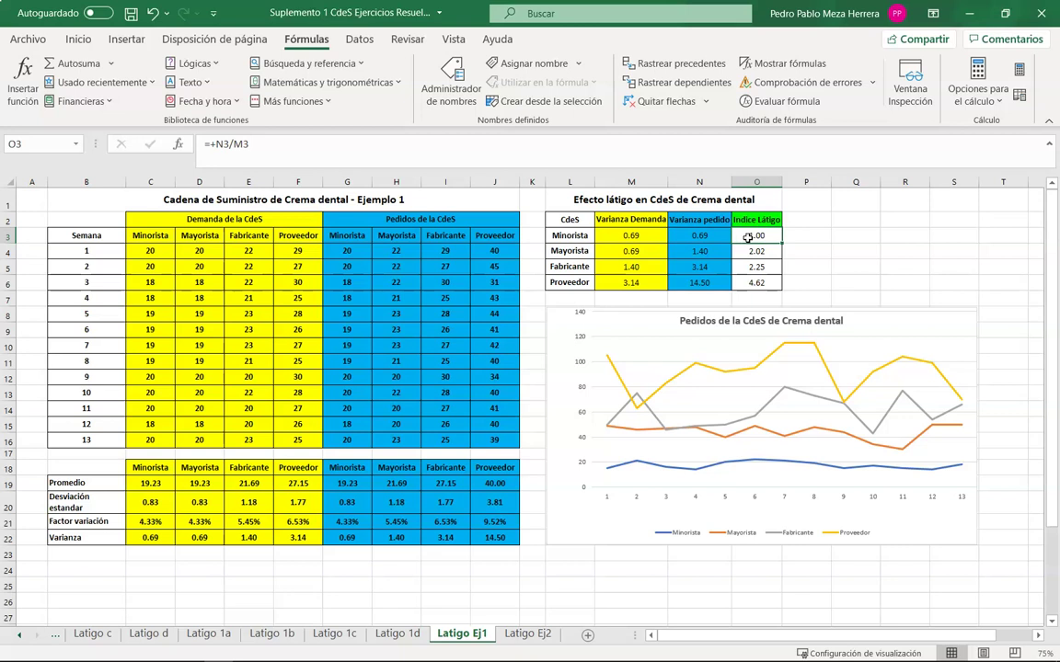
pyautogui.click(738, 236)
pyautogui.click(741, 252)
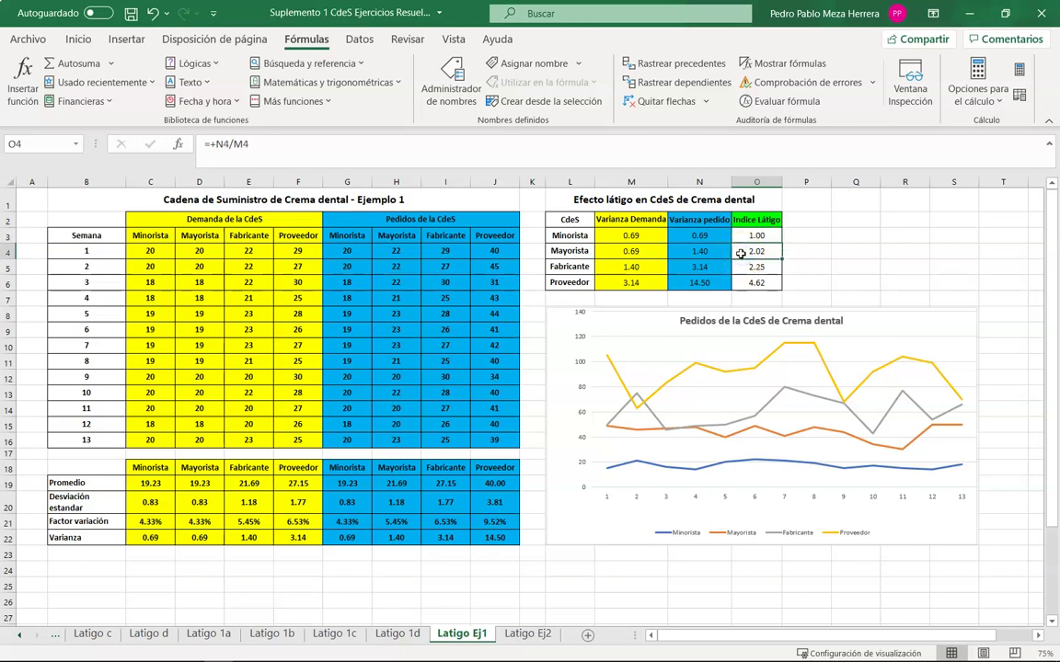
pyautogui.press('Down')
pyautogui.press('Down')
pyautogui.moveTo(741, 252); pyautogui.dragTo(741, 276)
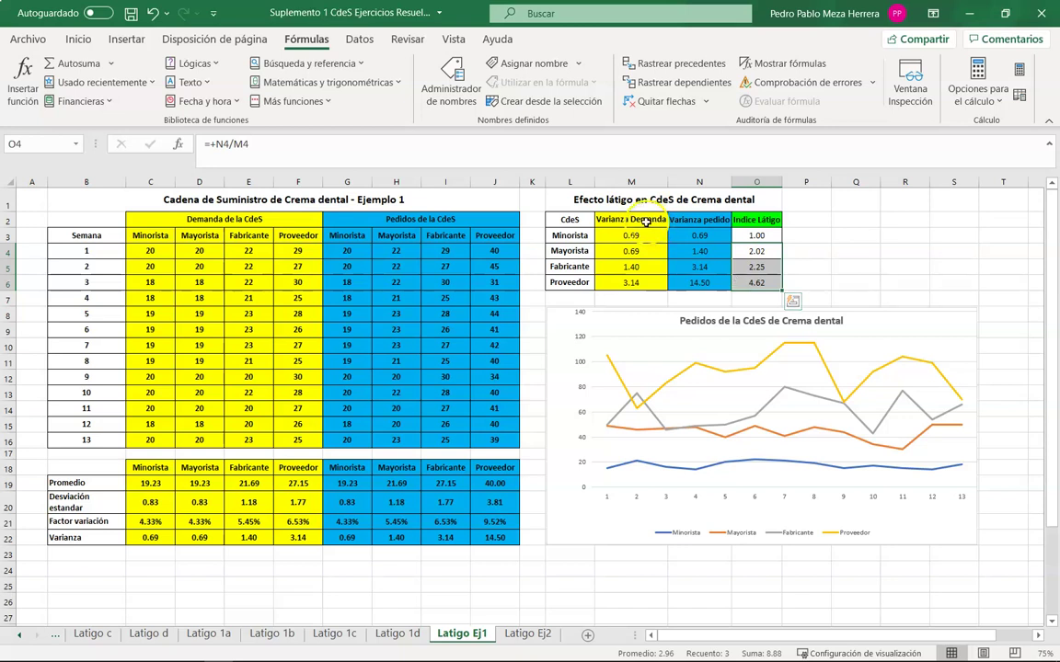
# Step: Open the Latigo Ej2 sheet and examine the member series in its "Pedidos de la CdeS de Crema dental" chart
pyautogui.click(531, 633)
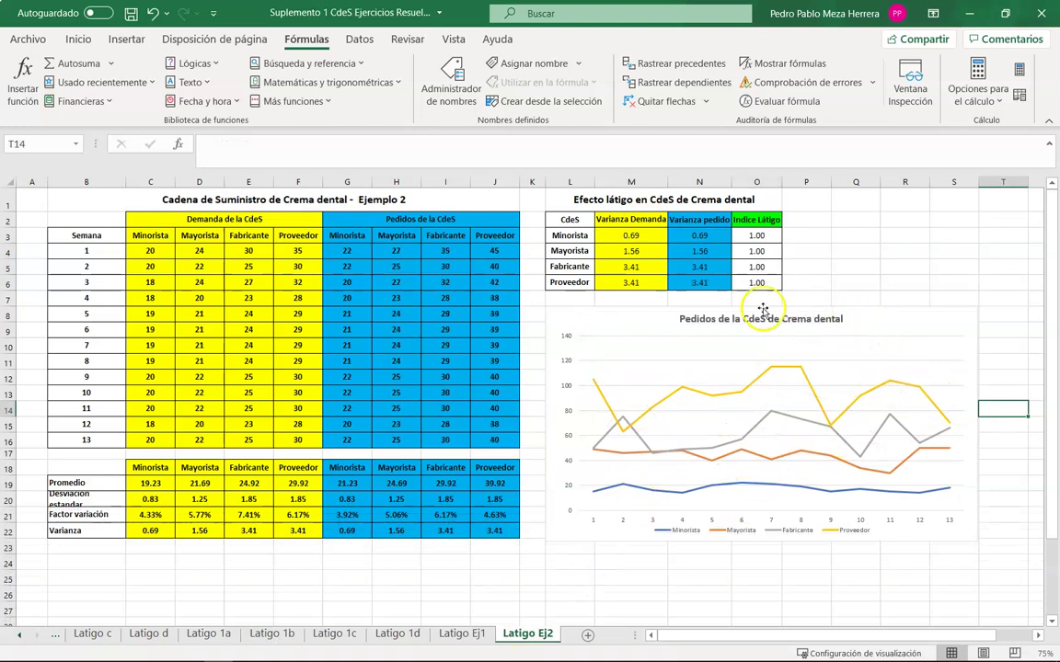
pyautogui.moveTo(784, 494)
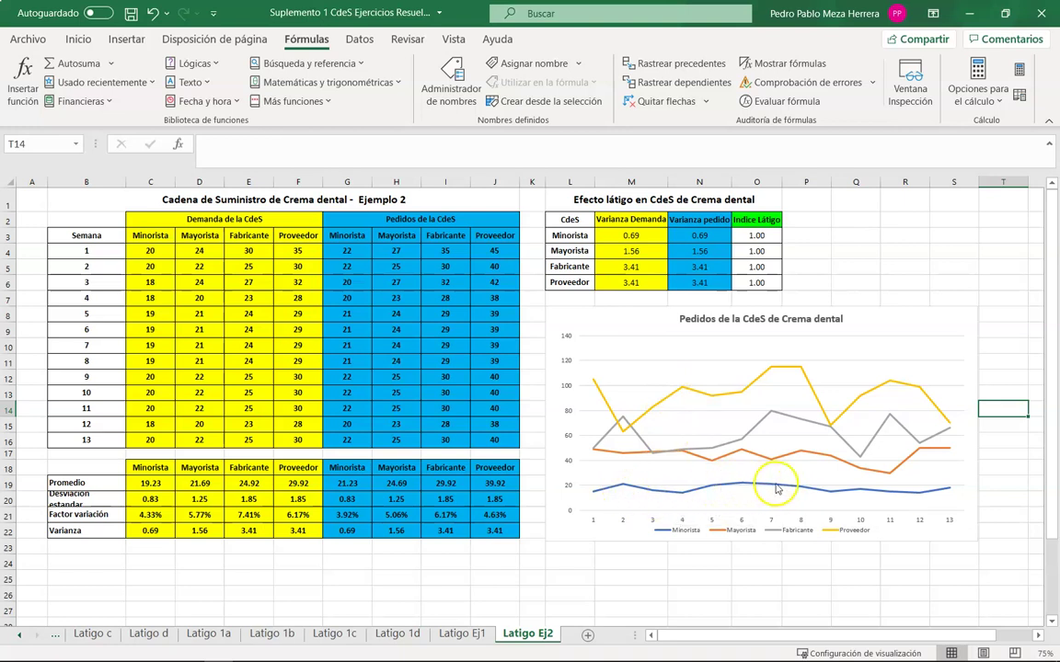
pyautogui.moveTo(940, 495)
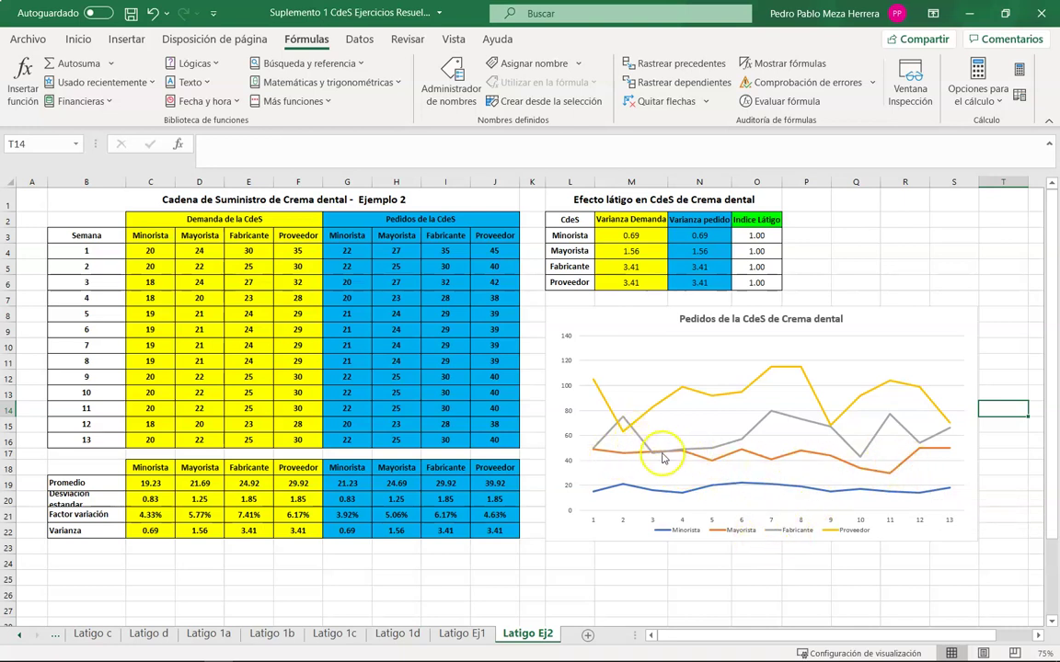
pyautogui.moveTo(670, 455)
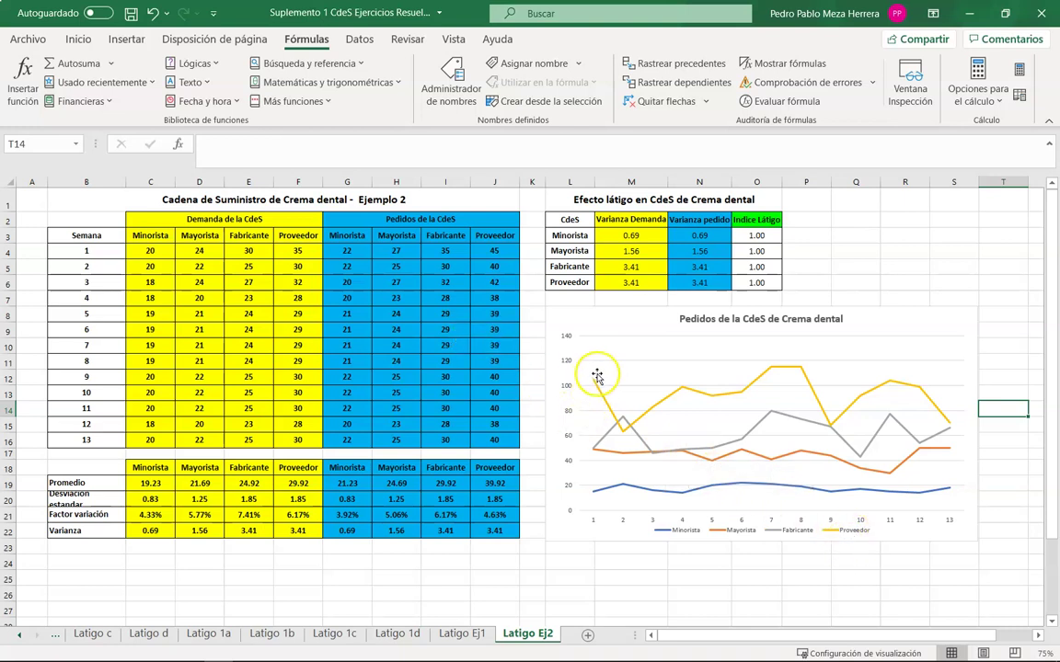
pyautogui.moveTo(669, 405)
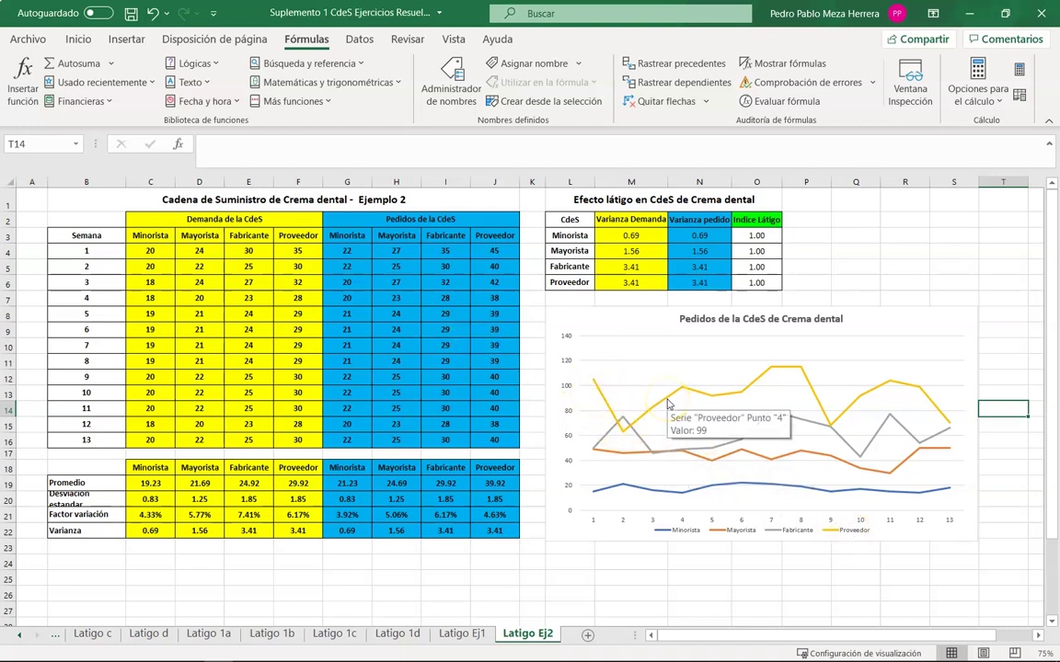
pyautogui.click(631, 404)
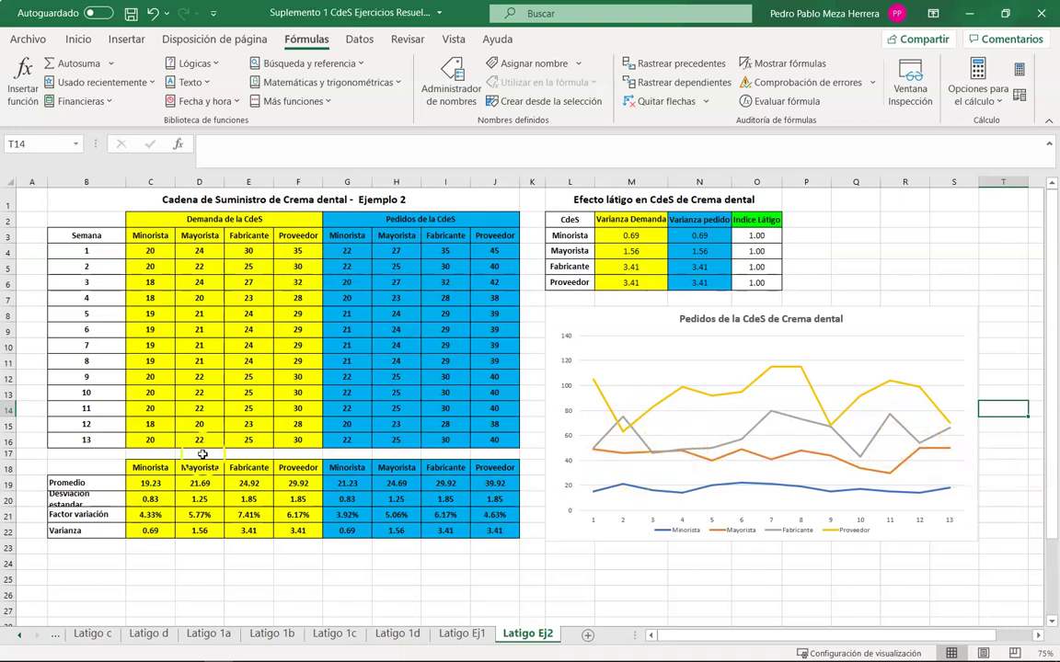
# Step: Heighten row 20 to fit the "Desviación estandar" label, and review the statistics in B19:J22 and the bullwhip indices in O3:O6
pyautogui.moveTo(11, 507); pyautogui.dragTo(11, 513)
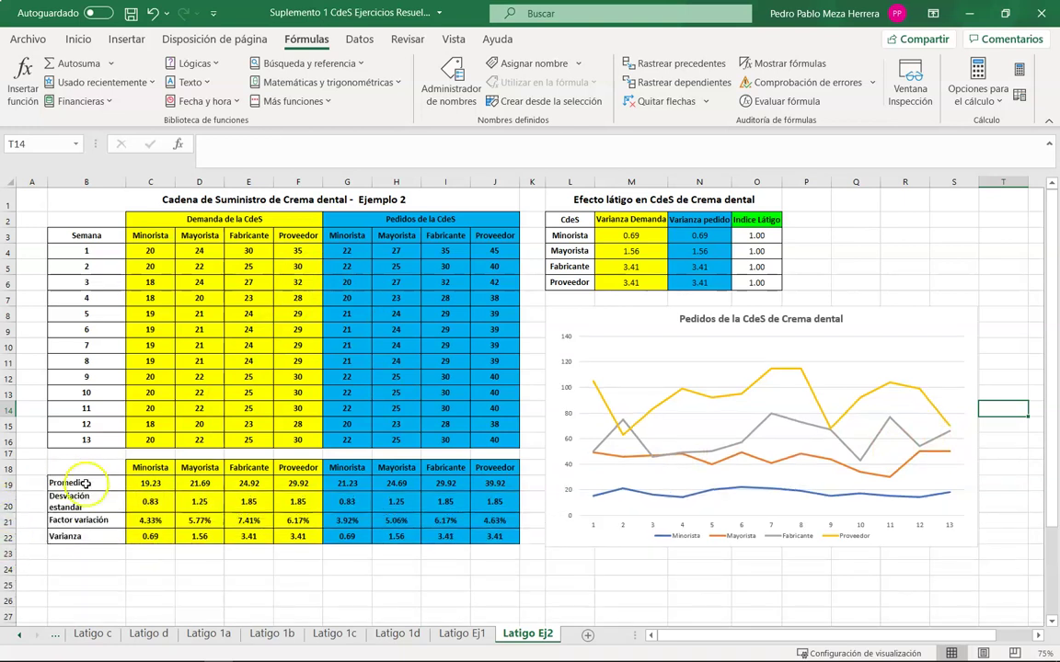
pyautogui.moveTo(64, 482); pyautogui.dragTo(486, 543)
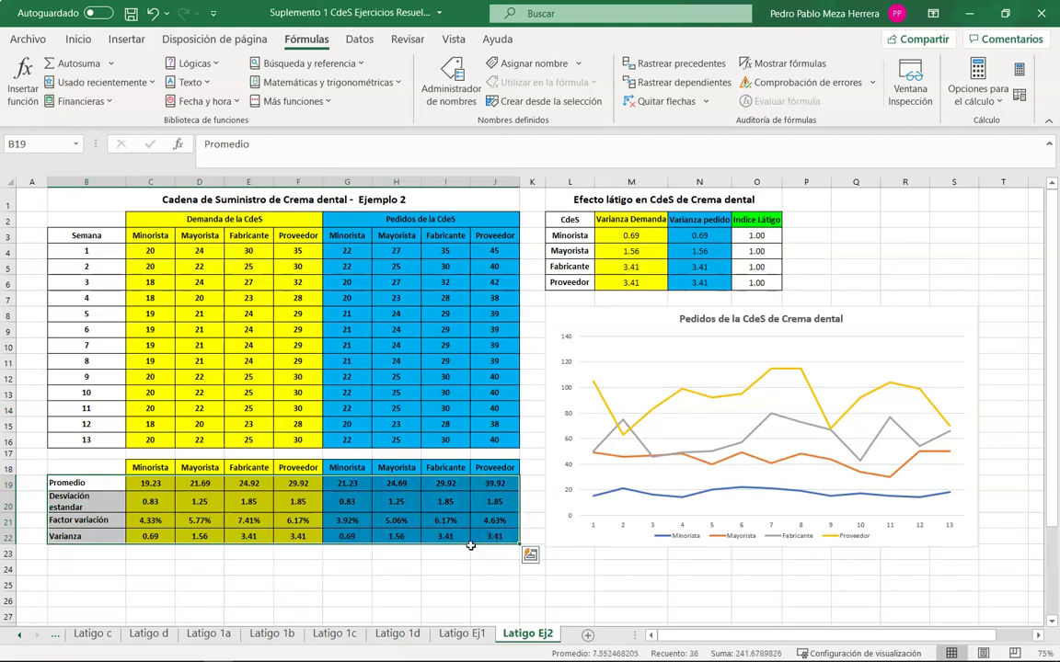
pyautogui.moveTo(754, 235); pyautogui.dragTo(756, 277)
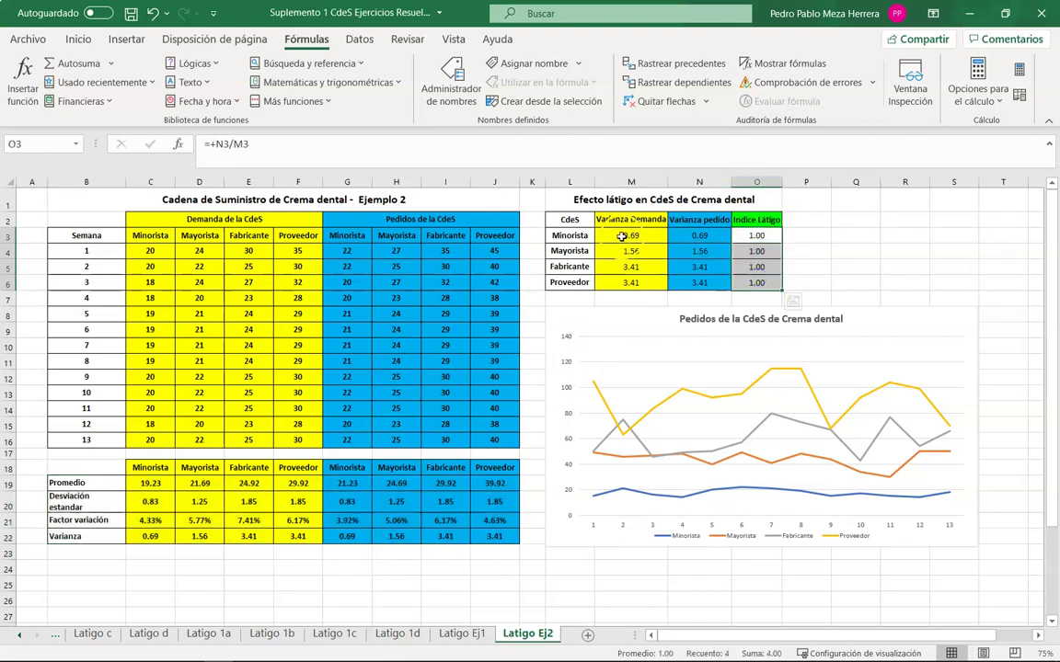
# Step: Trace the precedents of Minorista's demand variance in M3 and Proveedor's order variance in N6, and remove the arrows
pyautogui.click(622, 235)
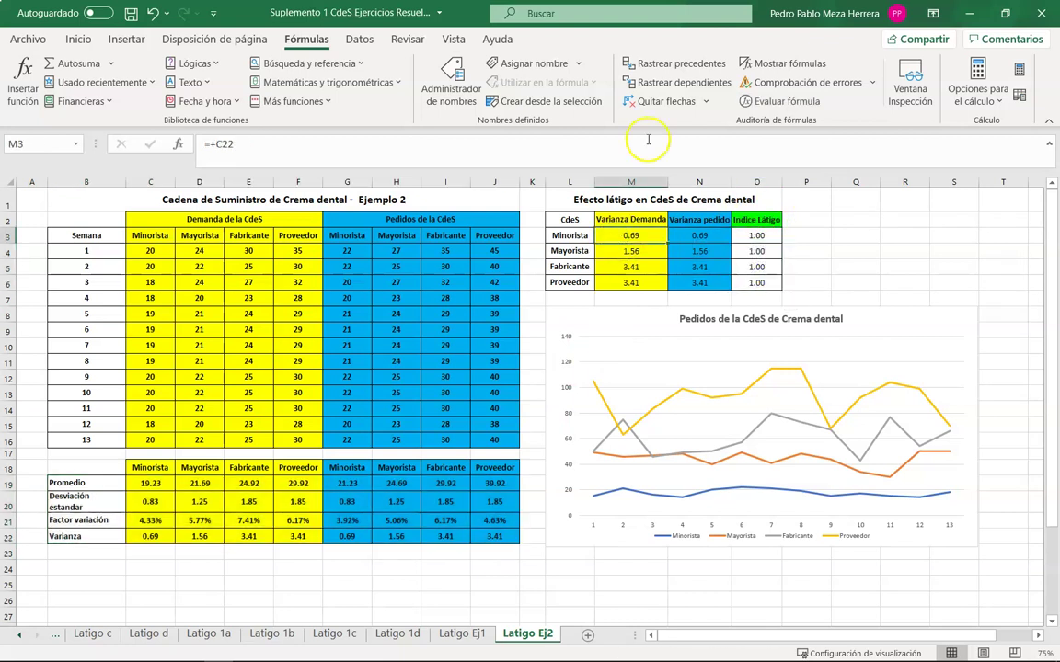
pyautogui.click(694, 63)
pyautogui.click(697, 283)
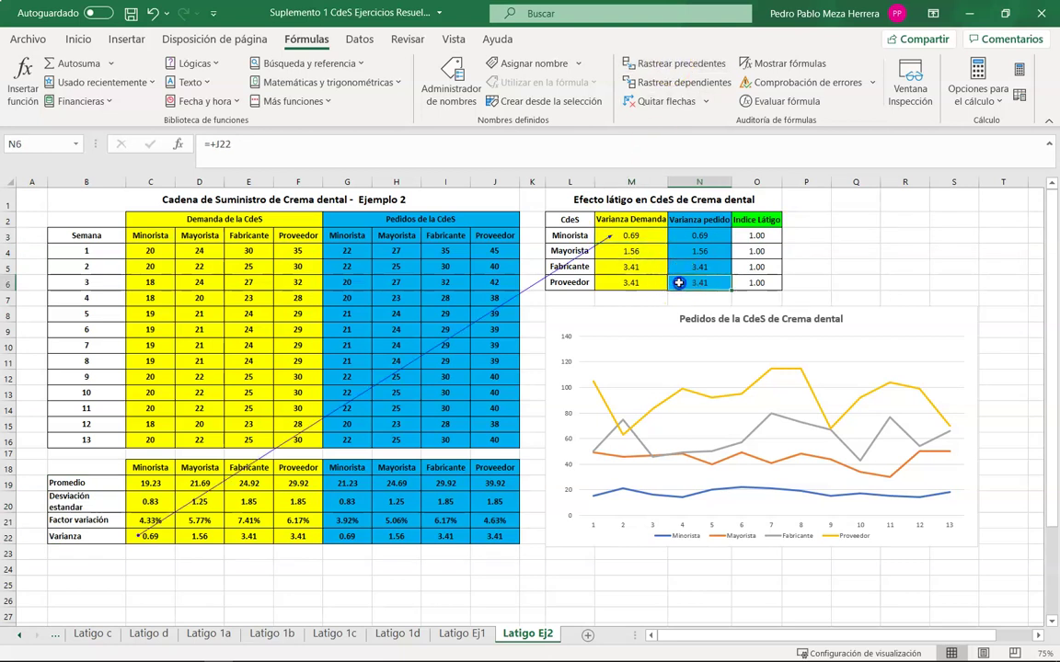
pyautogui.click(698, 64)
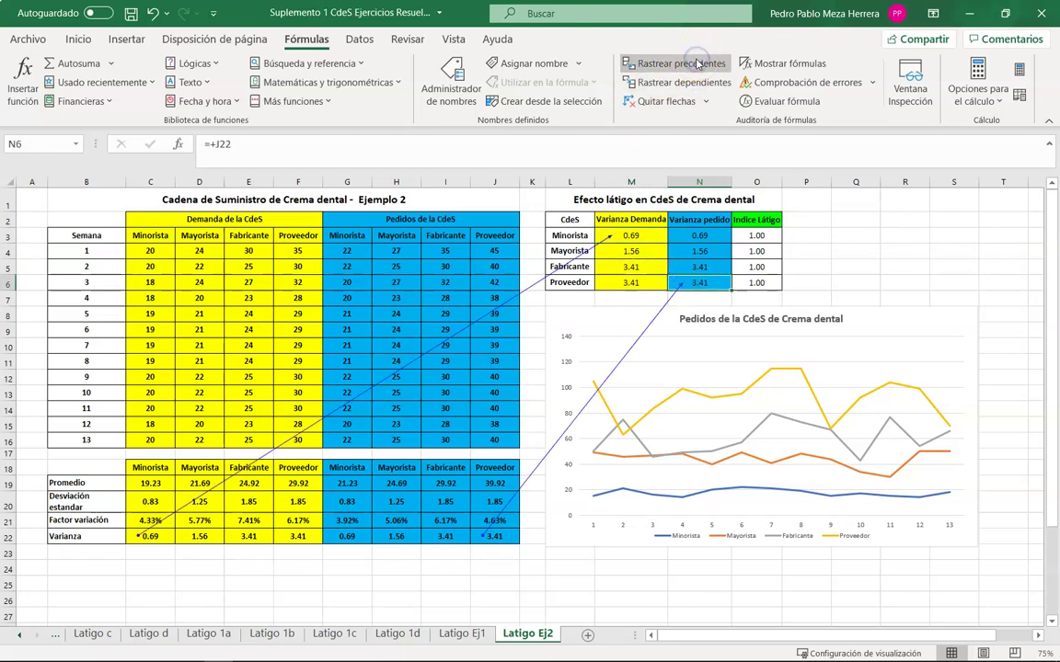
pyautogui.click(669, 103)
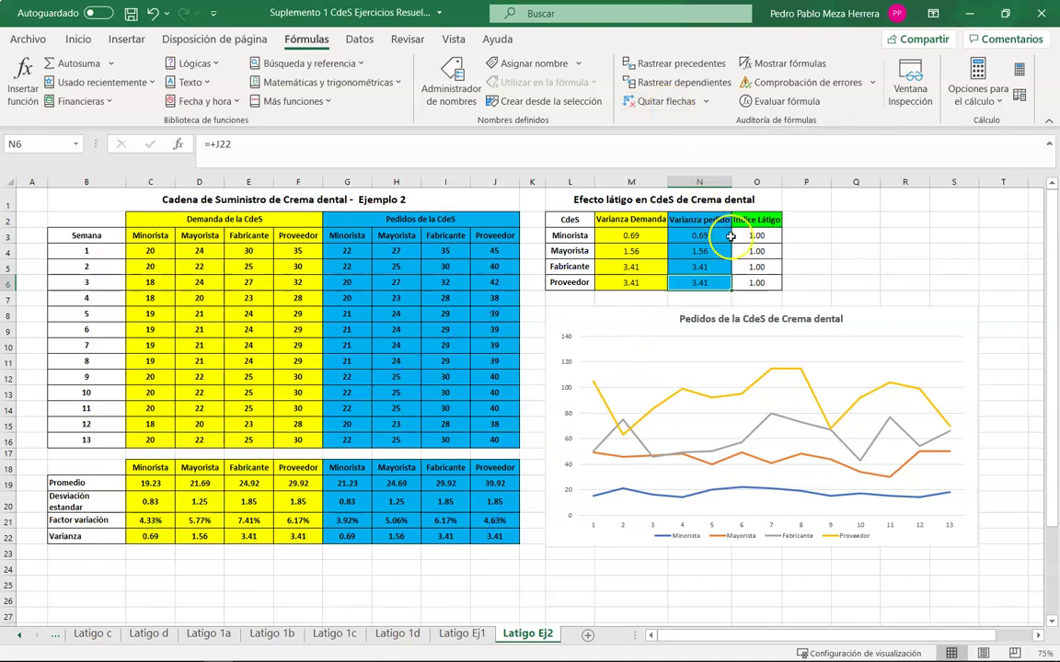
# Step: Trace the precedents of each "Indice Látigo" formula from Minorista in O3 to Proveedor in O6
pyautogui.click(751, 236)
pyautogui.click(671, 63)
pyautogui.click(768, 251)
pyautogui.click(681, 64)
pyautogui.click(737, 267)
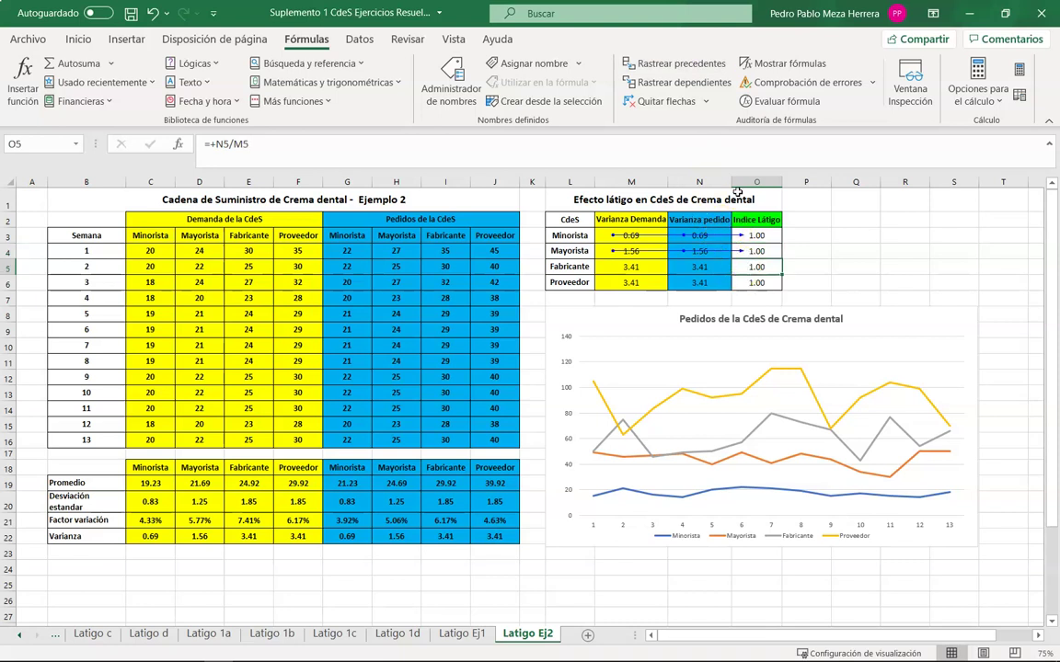
pyautogui.click(672, 63)
pyautogui.click(753, 284)
pyautogui.click(672, 63)
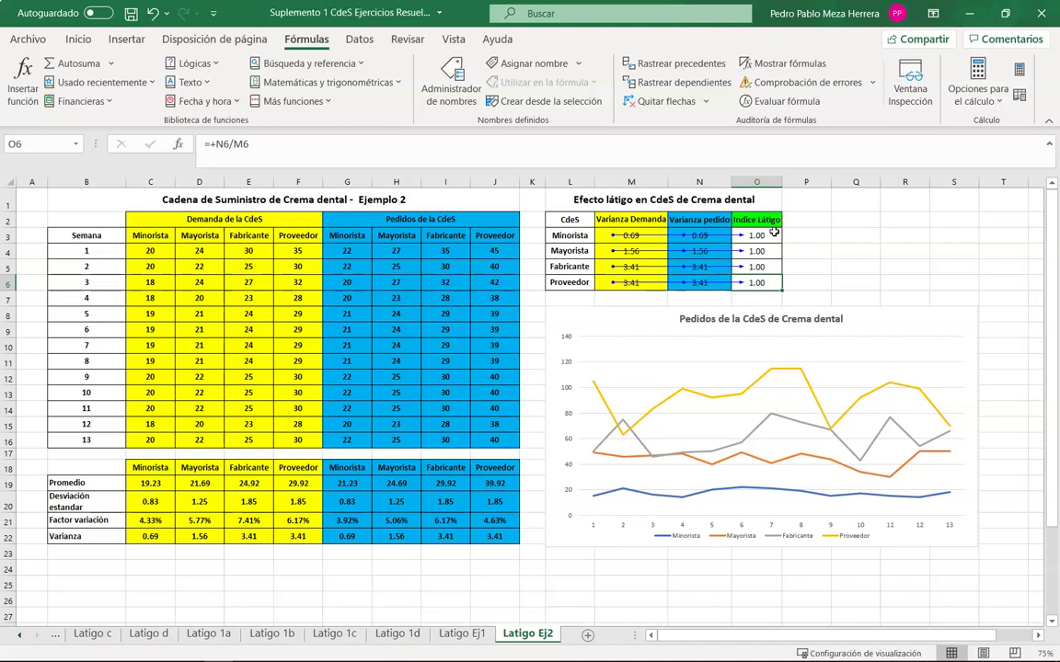
# Step: Review the Latigo Ej2 bullwhip indices of Minorista, Mayorista and Fabricante, and select the whole range O3:O6
pyautogui.click(771, 236)
pyautogui.click(763, 252)
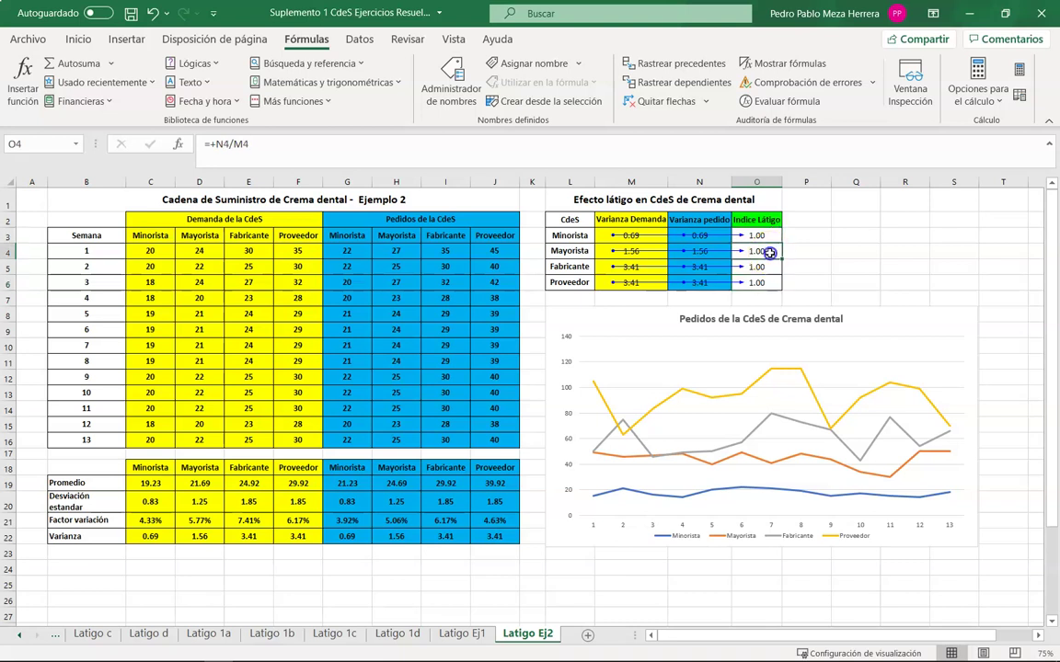
pyautogui.click(769, 268)
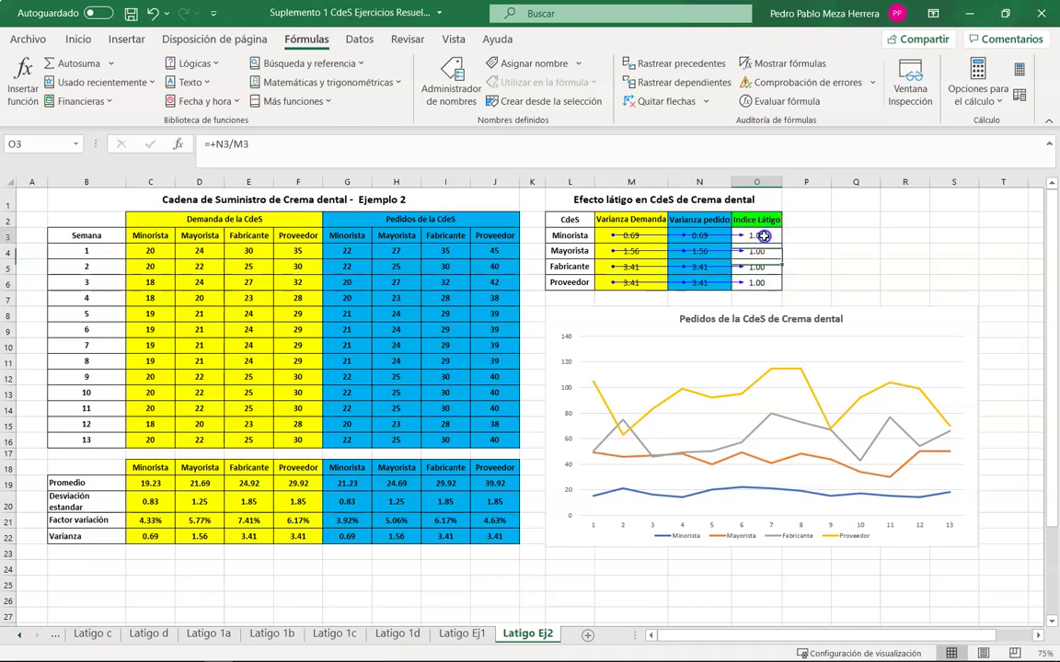
pyautogui.moveTo(756, 236); pyautogui.dragTo(757, 283)
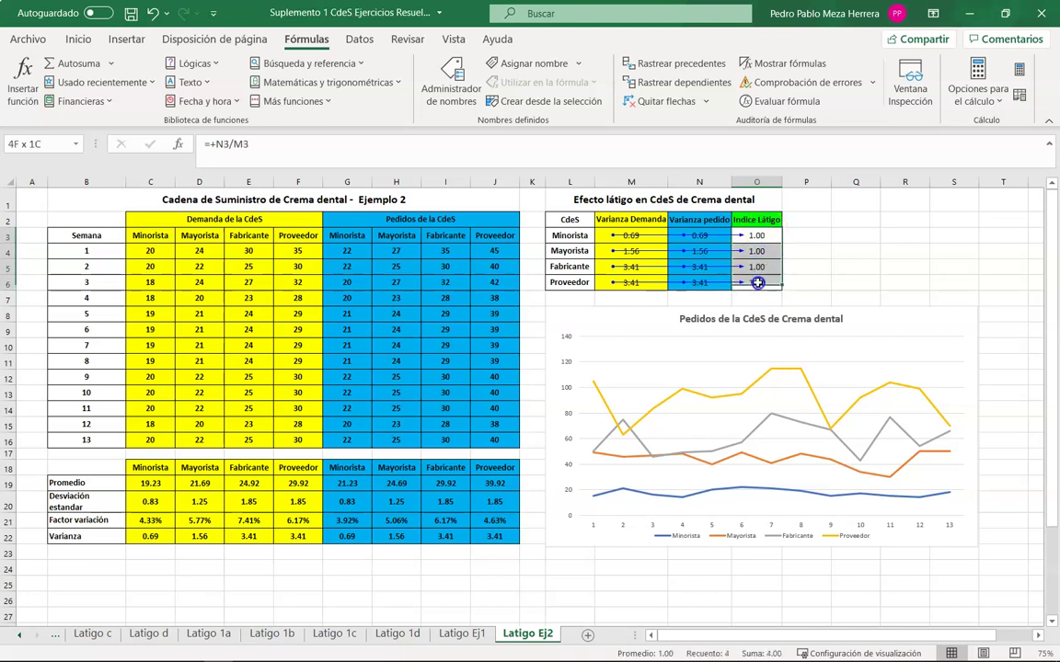
# Step: Return to the Latigo Ej1 sheet and compare Minorista's bullwhip index in O3 with the other members' indices in O4:O6
pyautogui.click(451, 634)
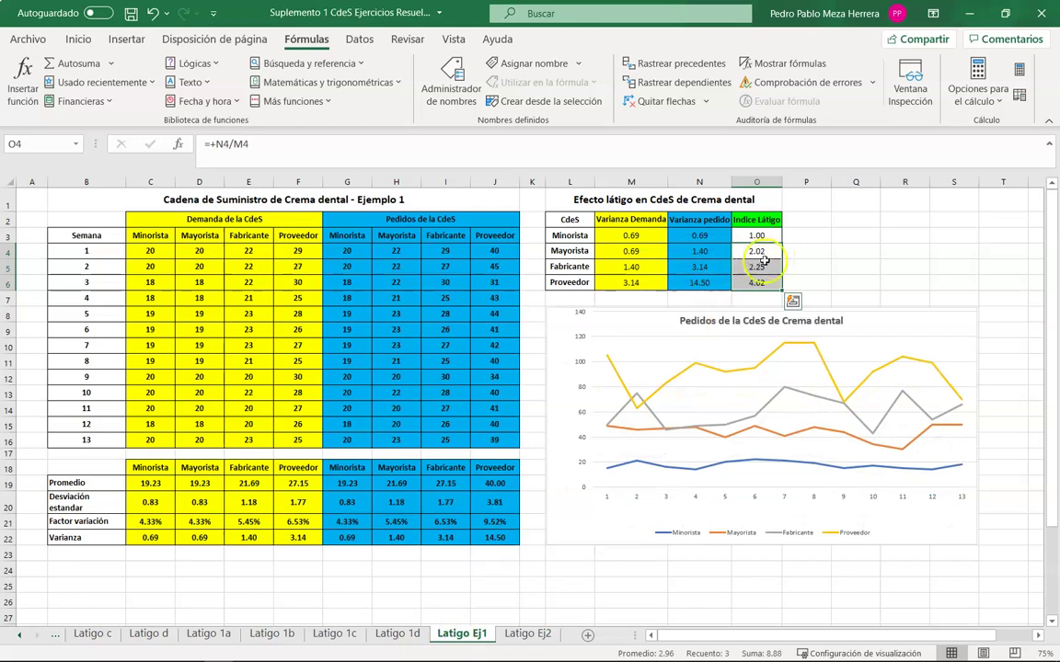
pyautogui.click(769, 232)
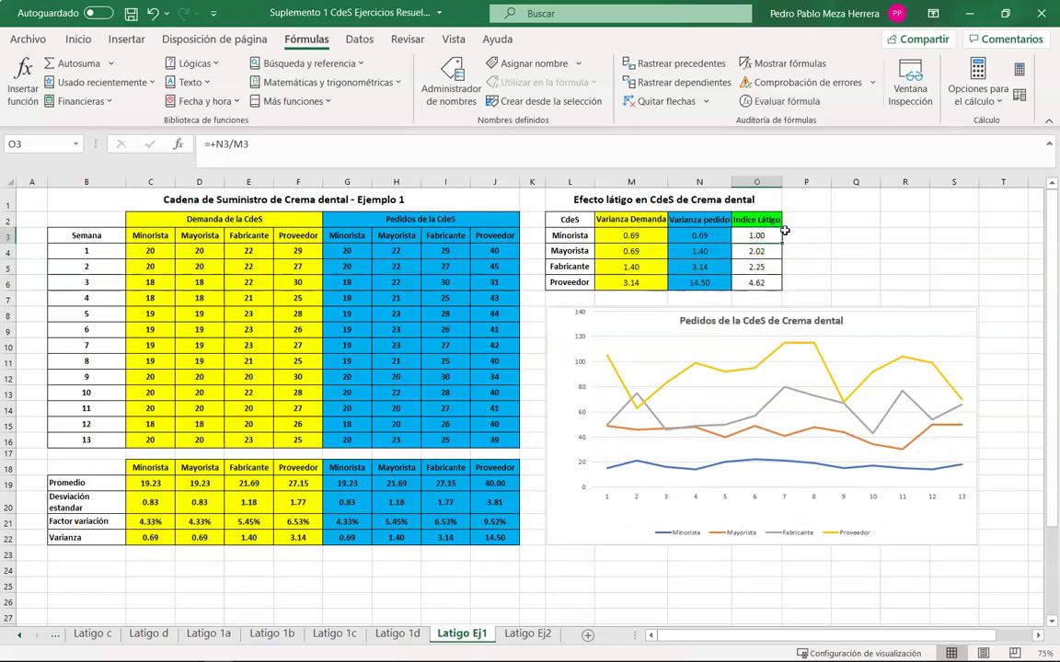
pyautogui.moveTo(764, 251); pyautogui.dragTo(770, 283)
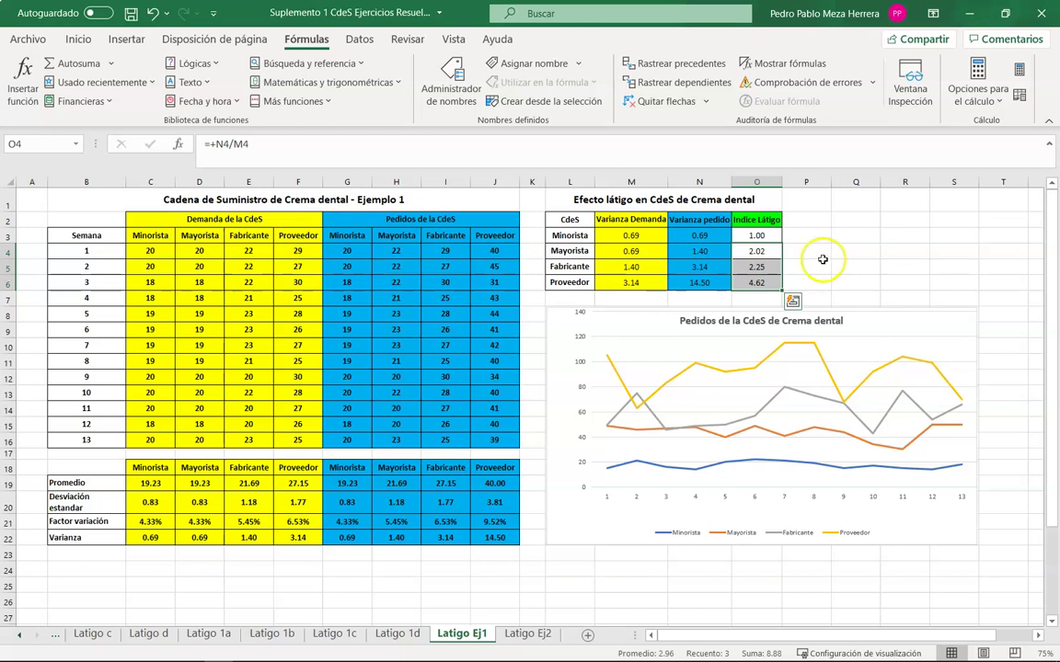
# Step: Review the bullwhip indices from Proveedor up to Mayorista, and compare O4:O6 with the demand and order statistics in C19:J22
pyautogui.click(761, 283)
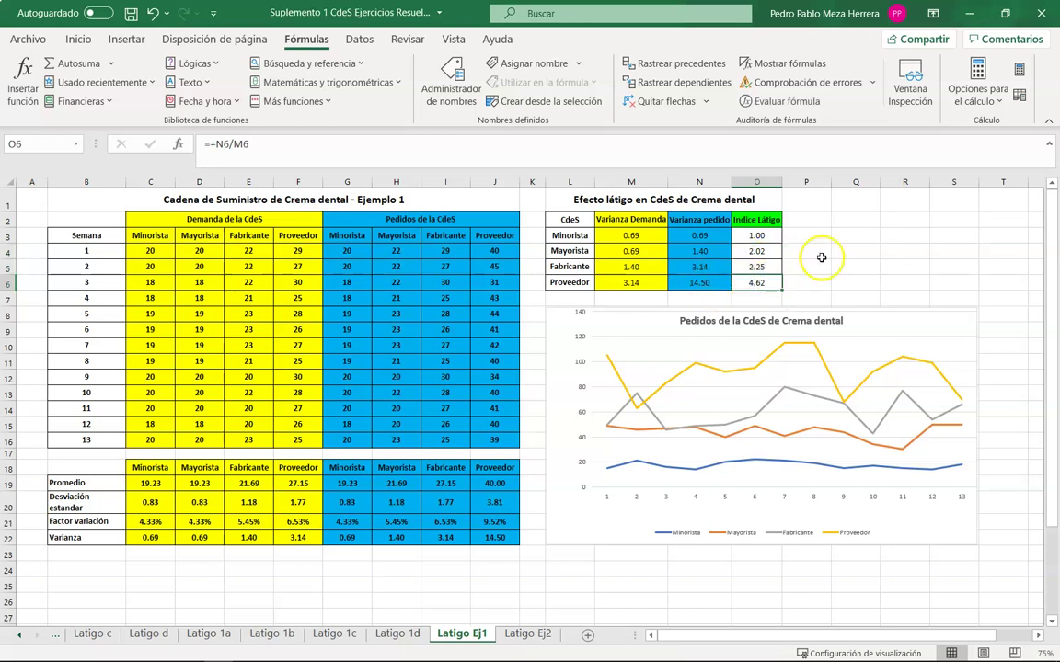
pyautogui.click(768, 268)
pyautogui.click(769, 253)
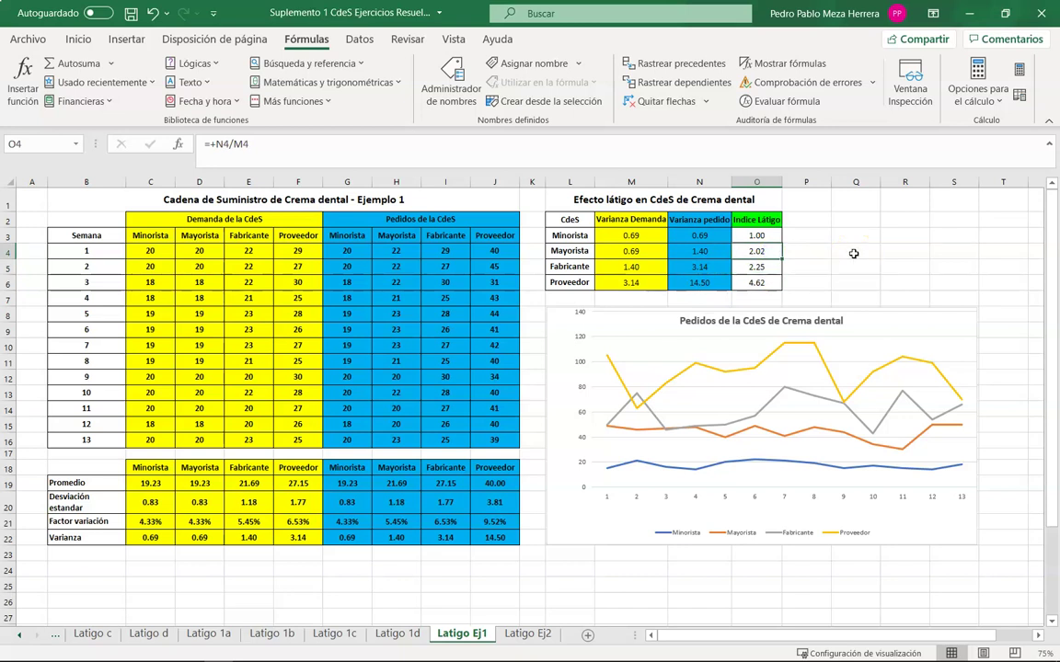
pyautogui.moveTo(753, 252); pyautogui.dragTo(765, 276)
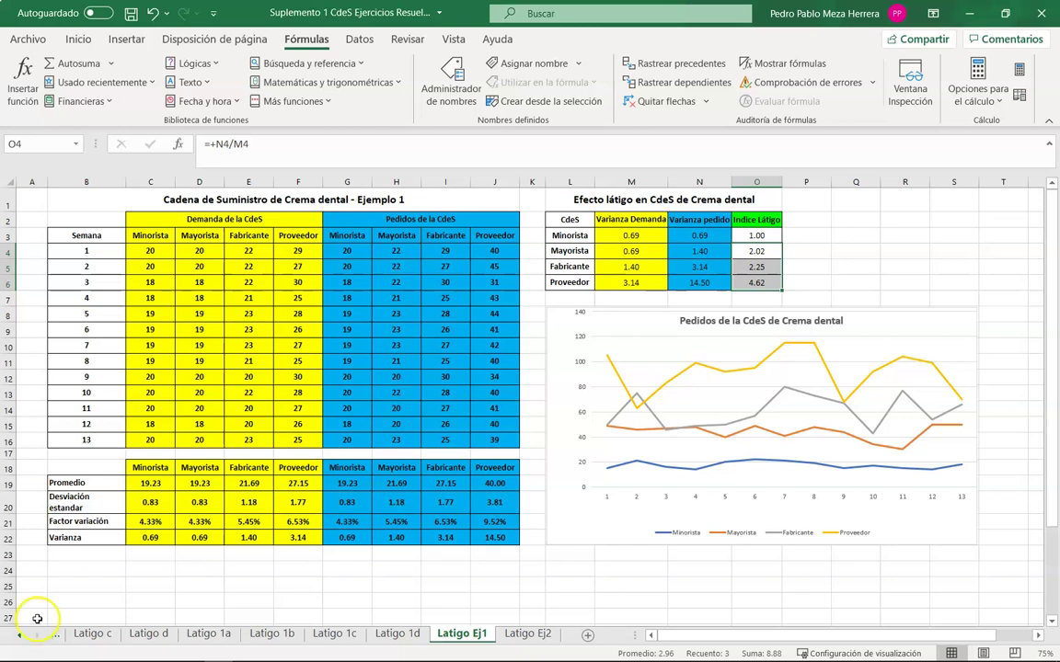
pyautogui.moveTo(150, 483); pyautogui.dragTo(487, 539)
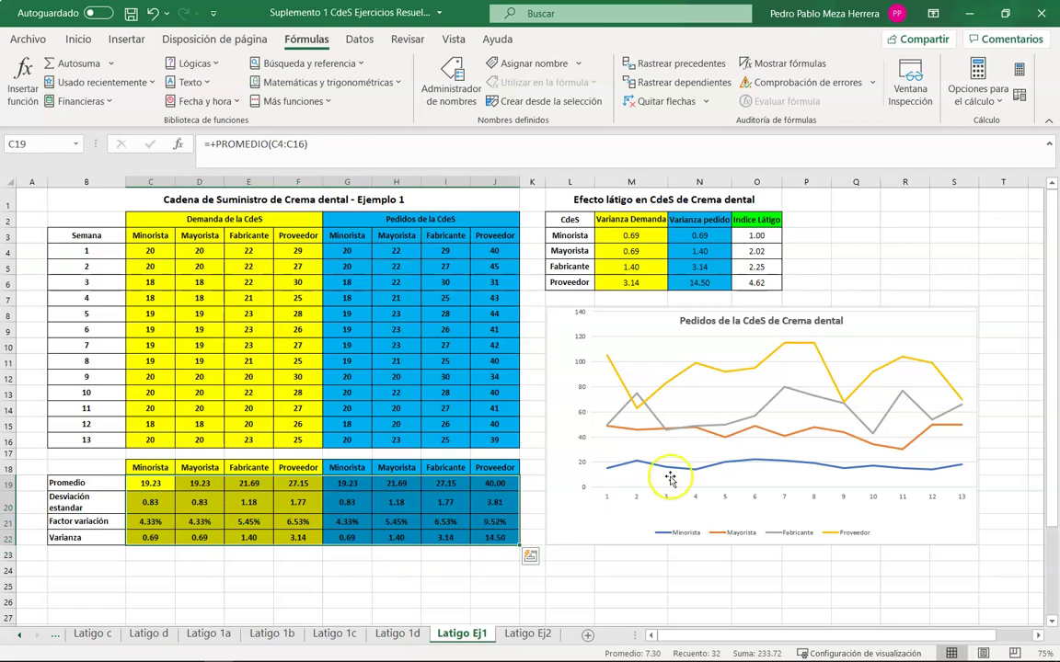